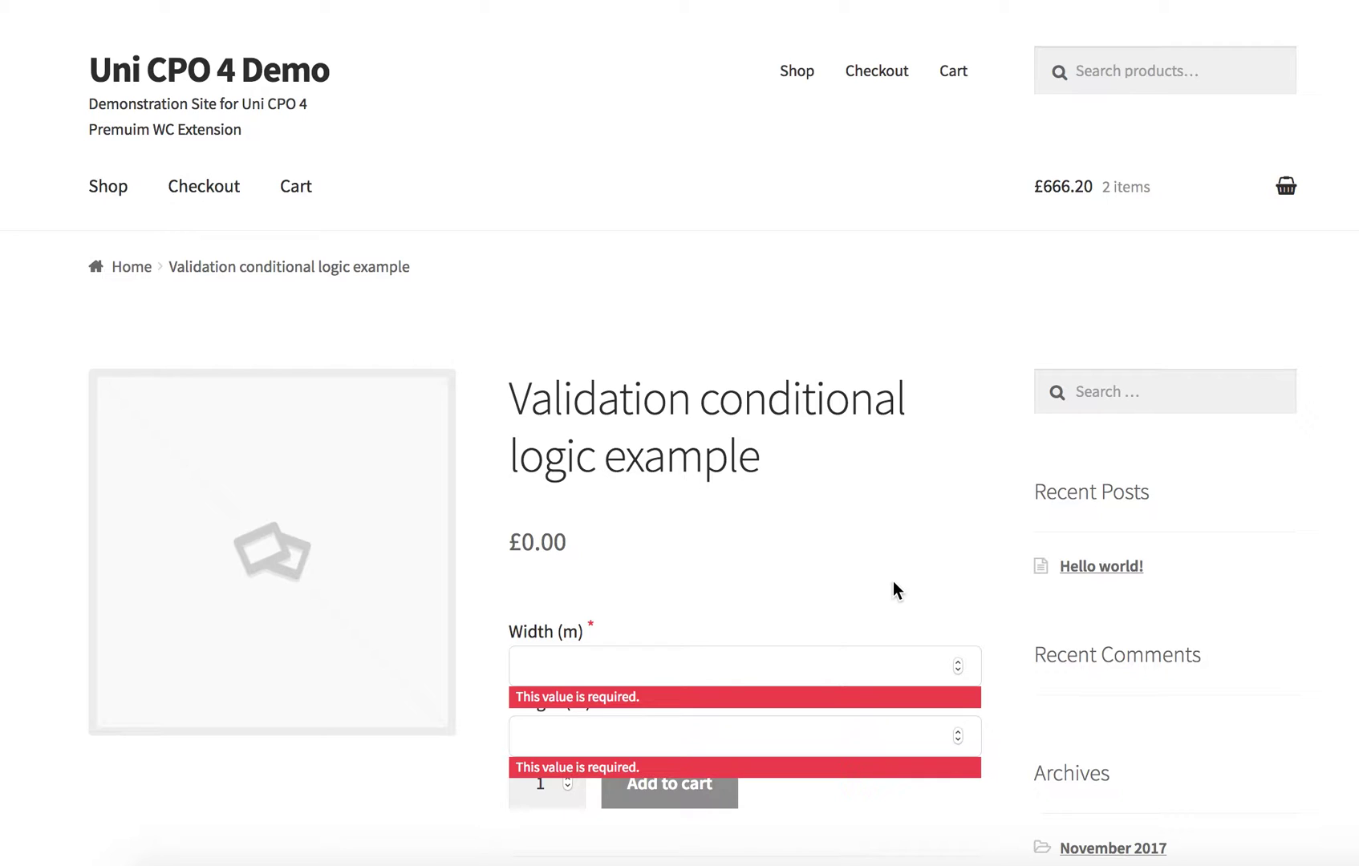
Step: Scroll the 'Validation conditional logic example' product page down to its Width and Length fields
scroll(893, 585, down, 3)
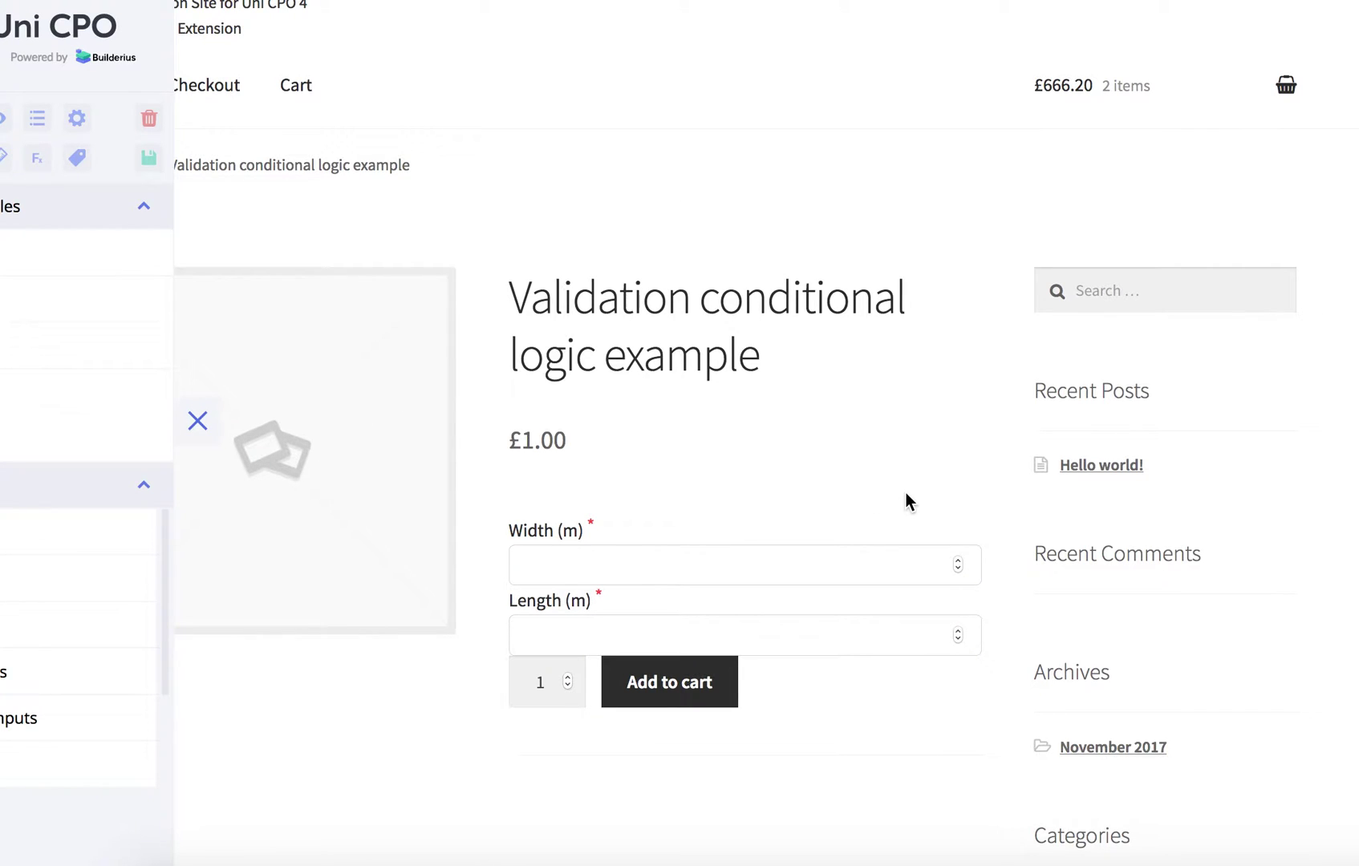
Step: Open the Width field's Text Input settings and go to its Validation tab
click(935, 536)
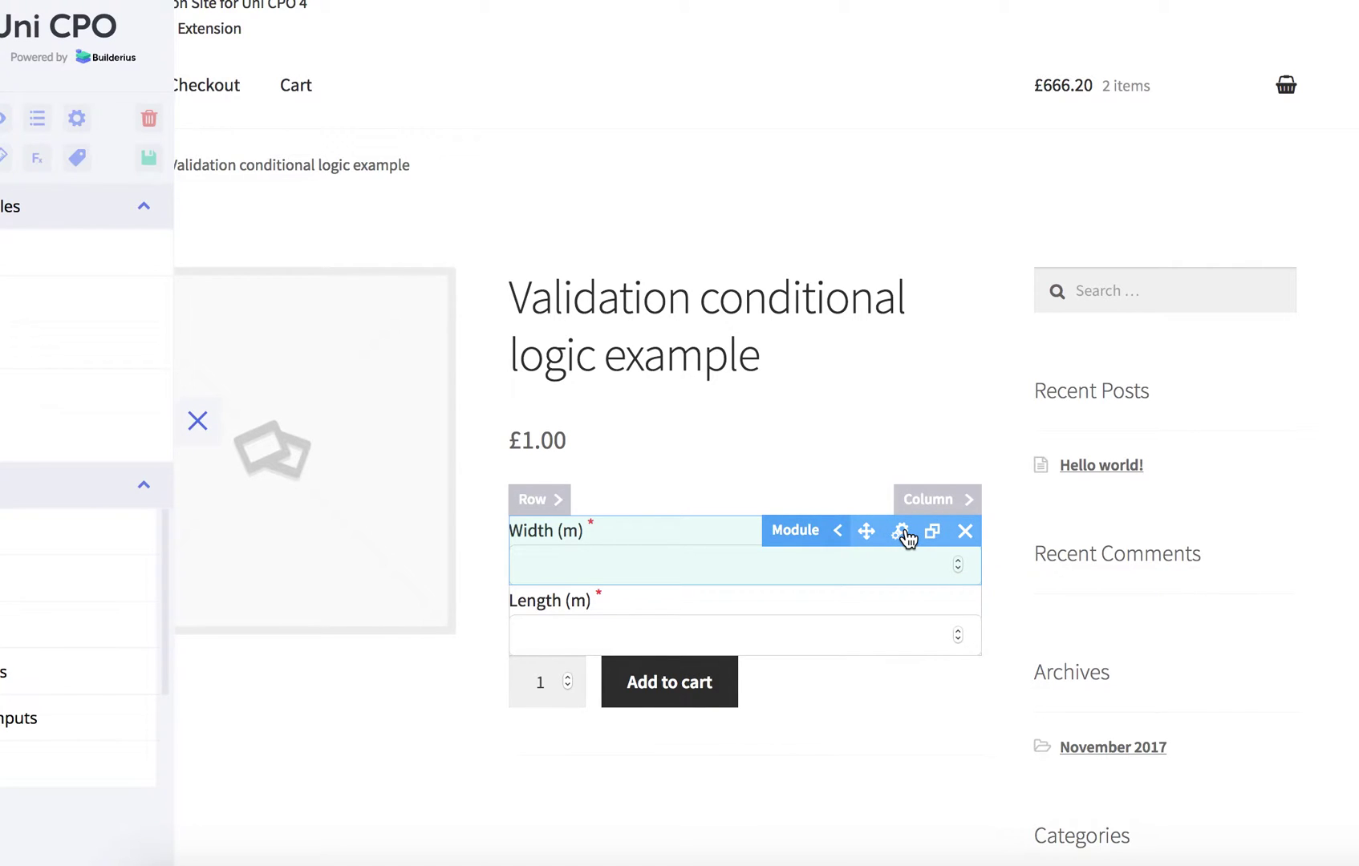
click(902, 533)
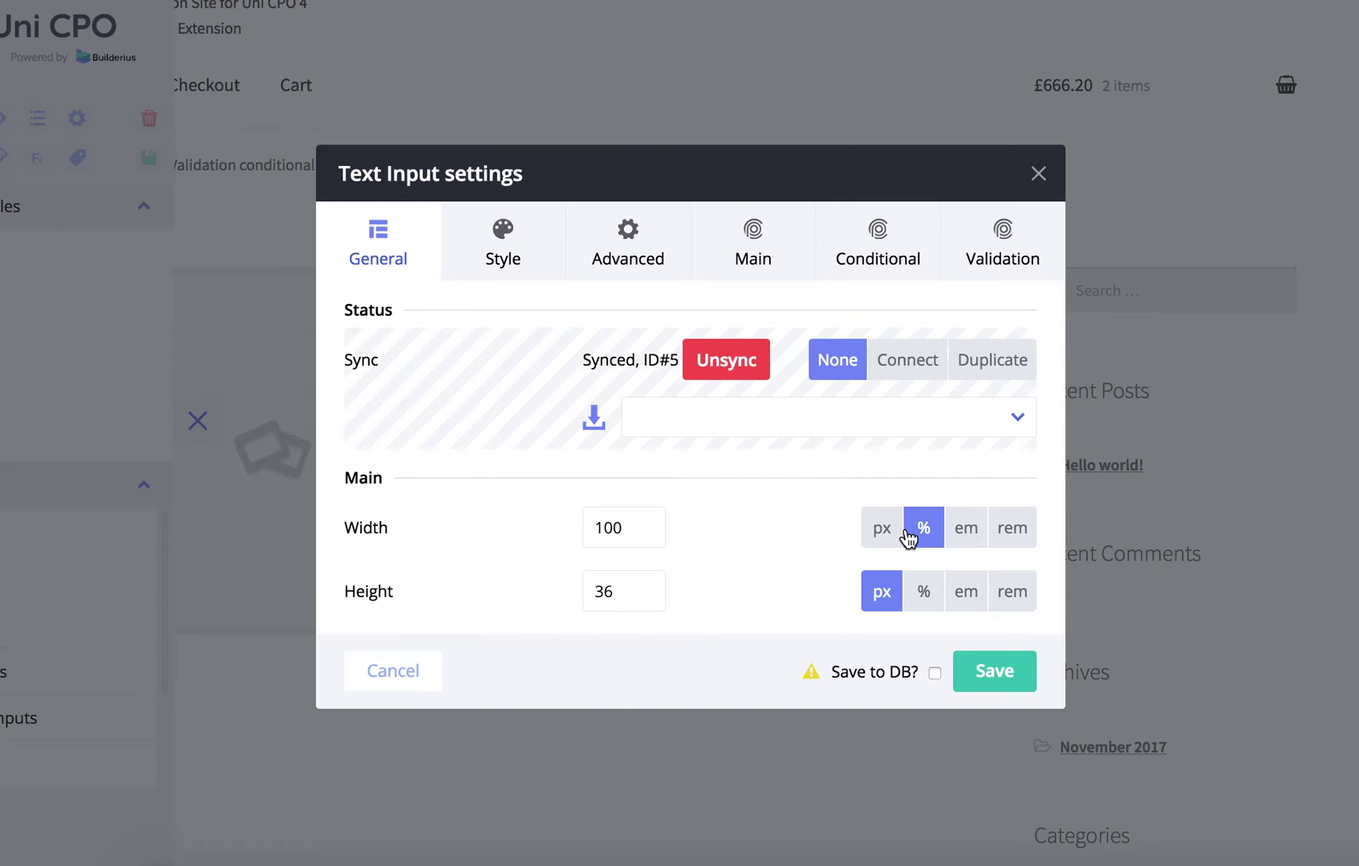
click(872, 258)
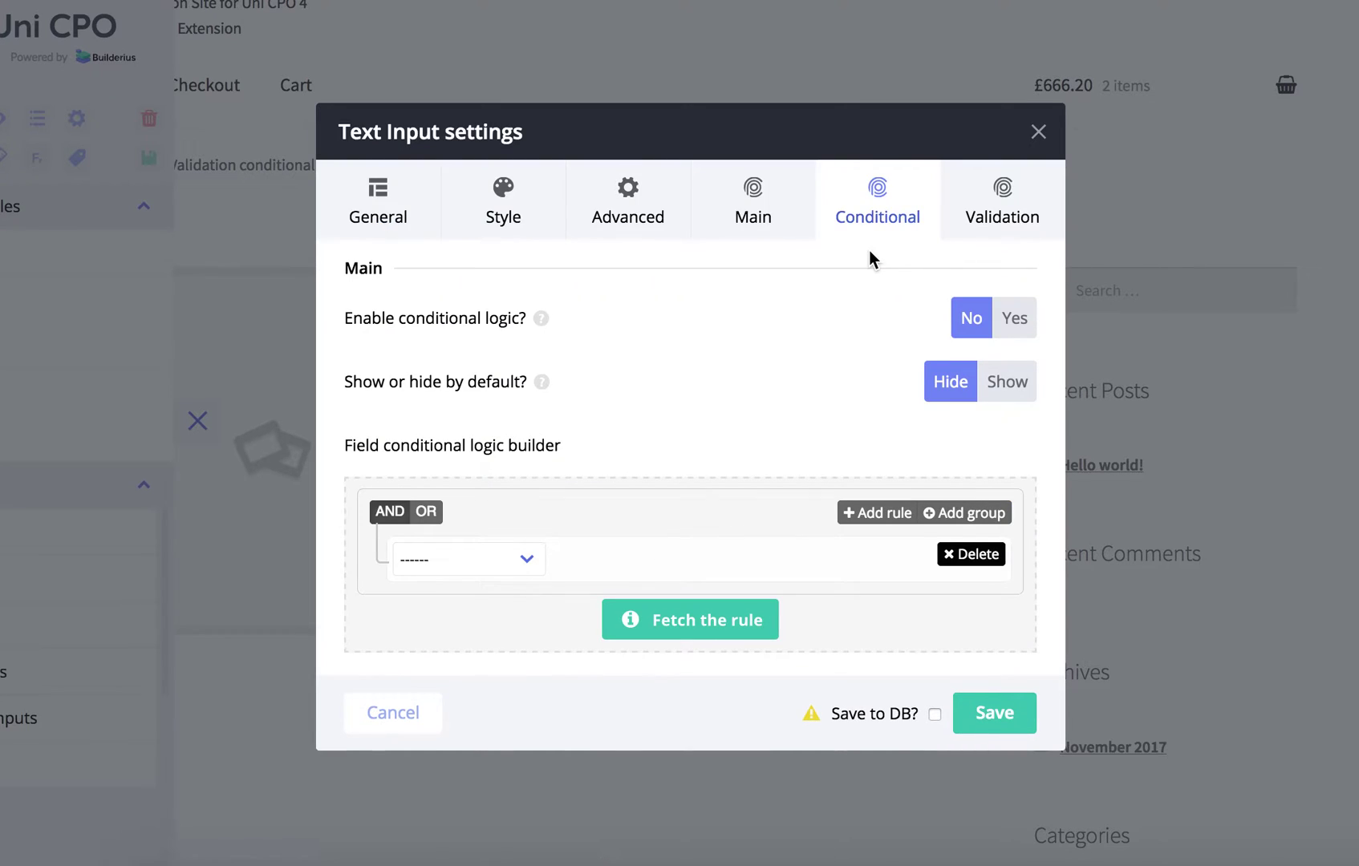
click(998, 217)
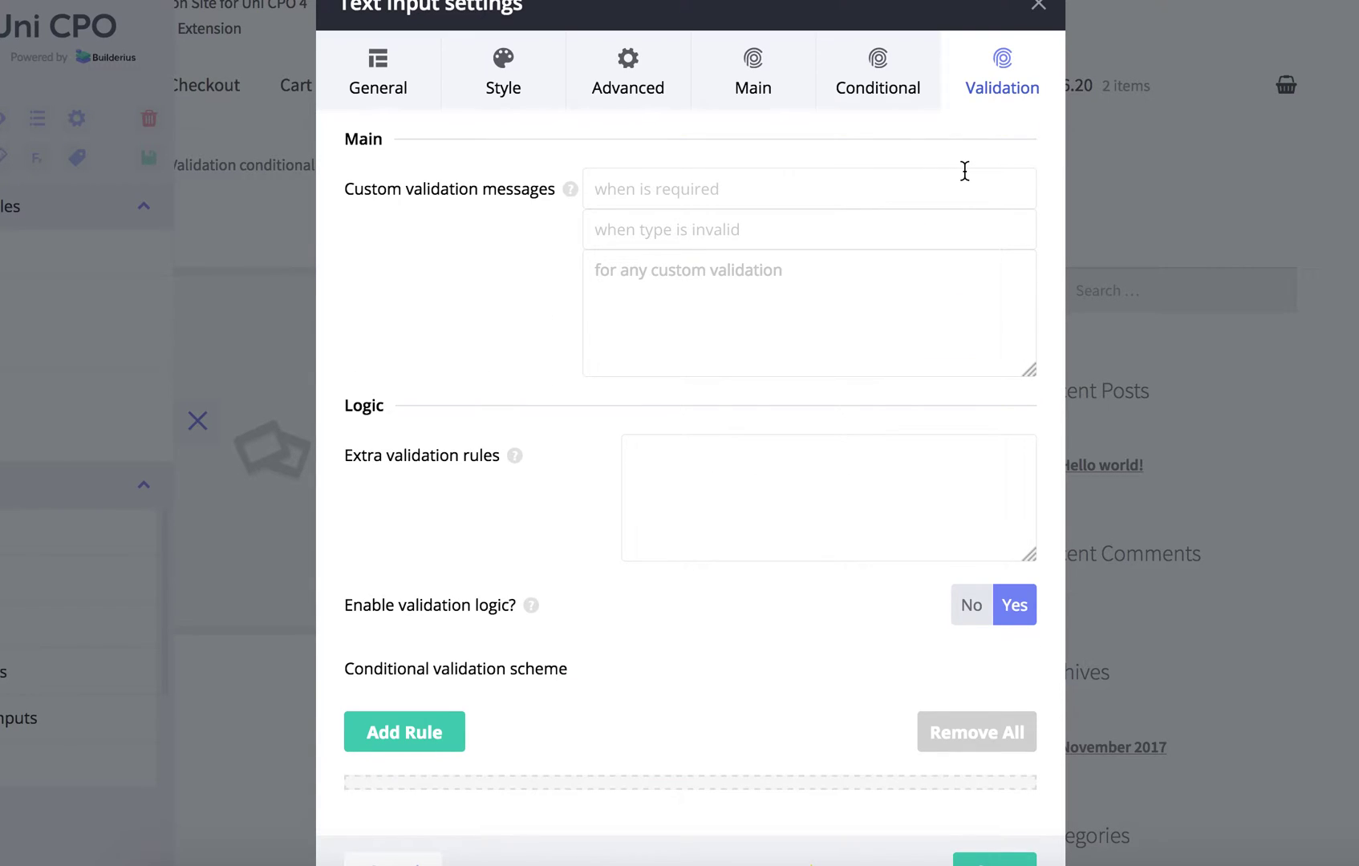
scroll(656, 464, down, 1)
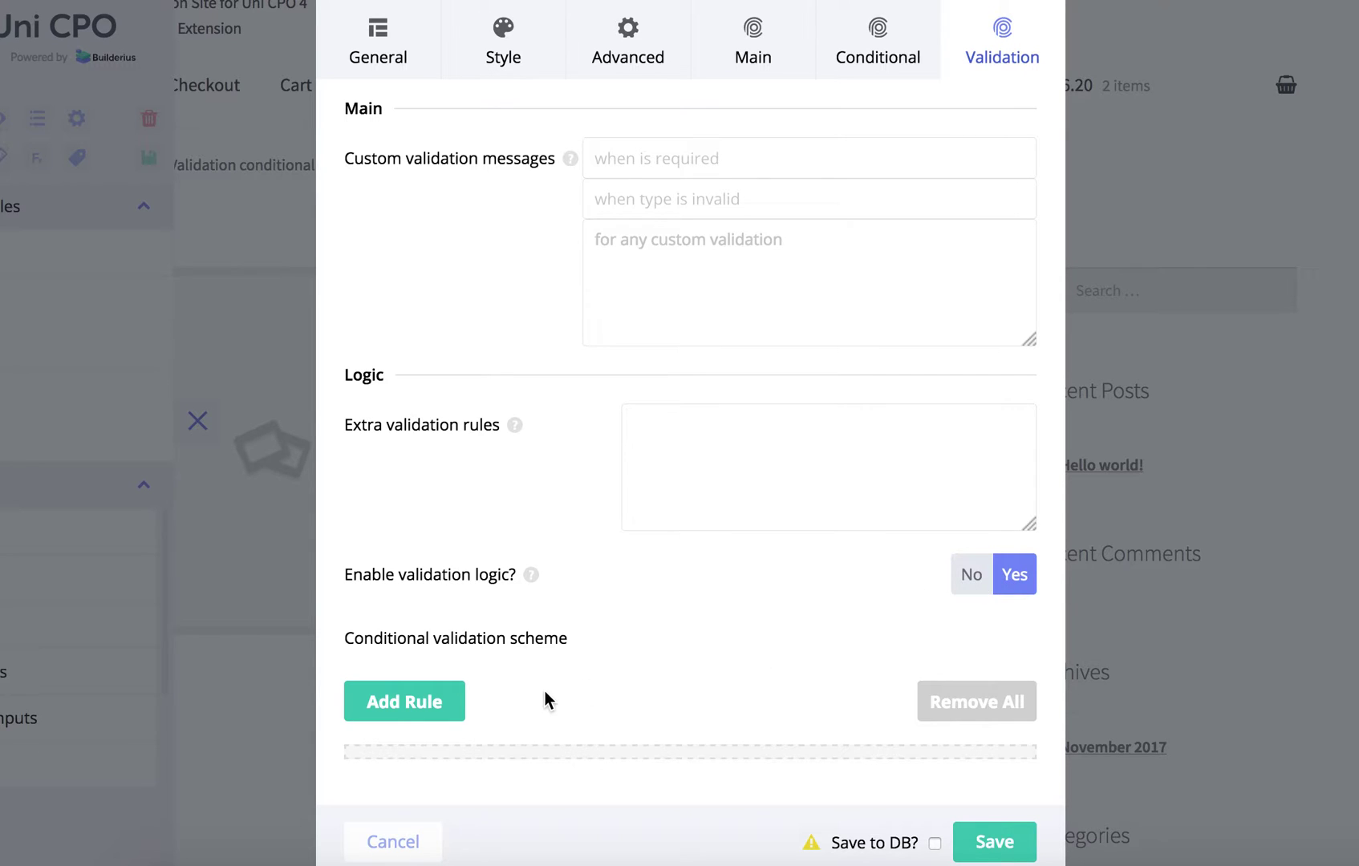
Step: Add a new, still empty conditional validation rule to the Width field
click(443, 702)
scroll(755, 630, down, 3)
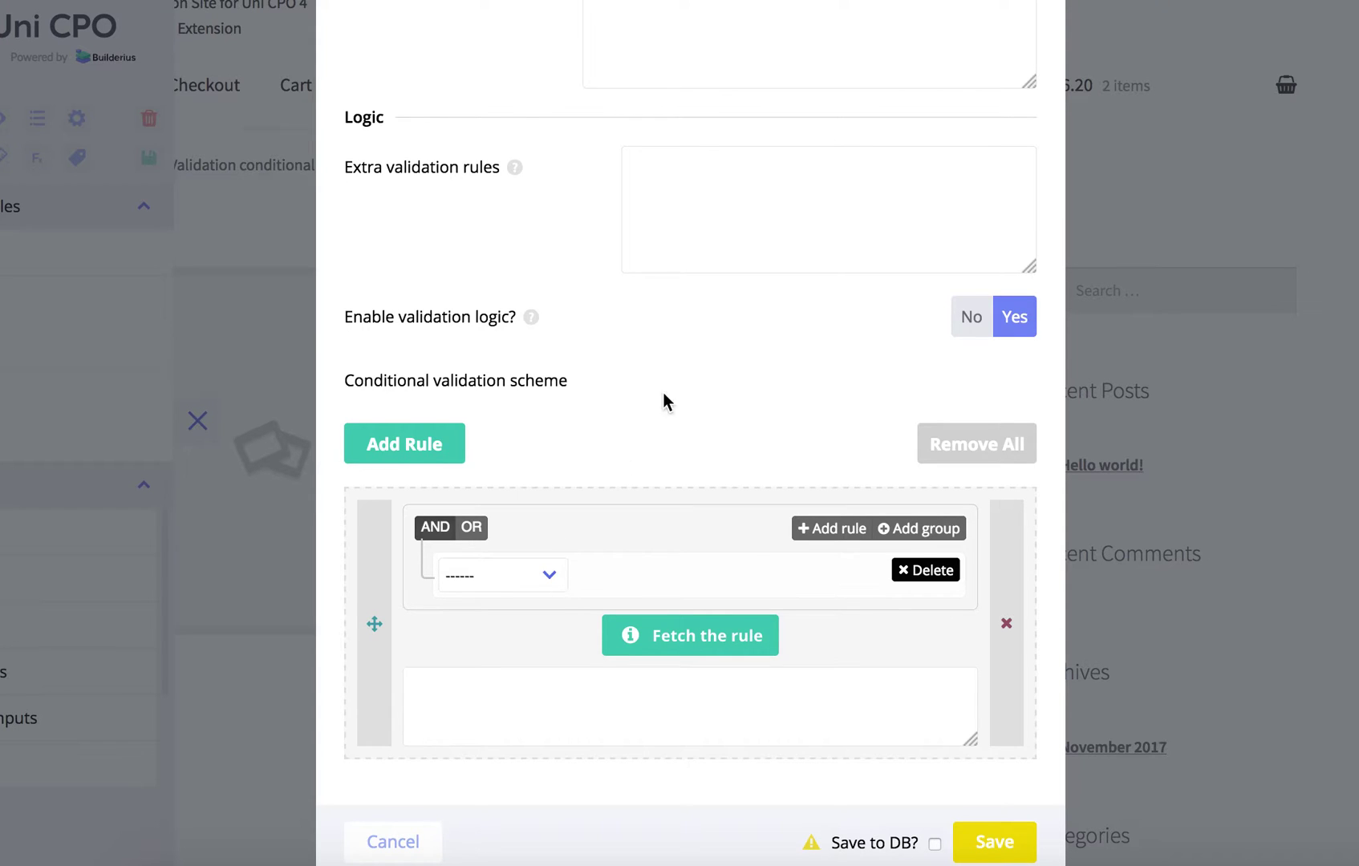
scroll(698, 361, up, 4)
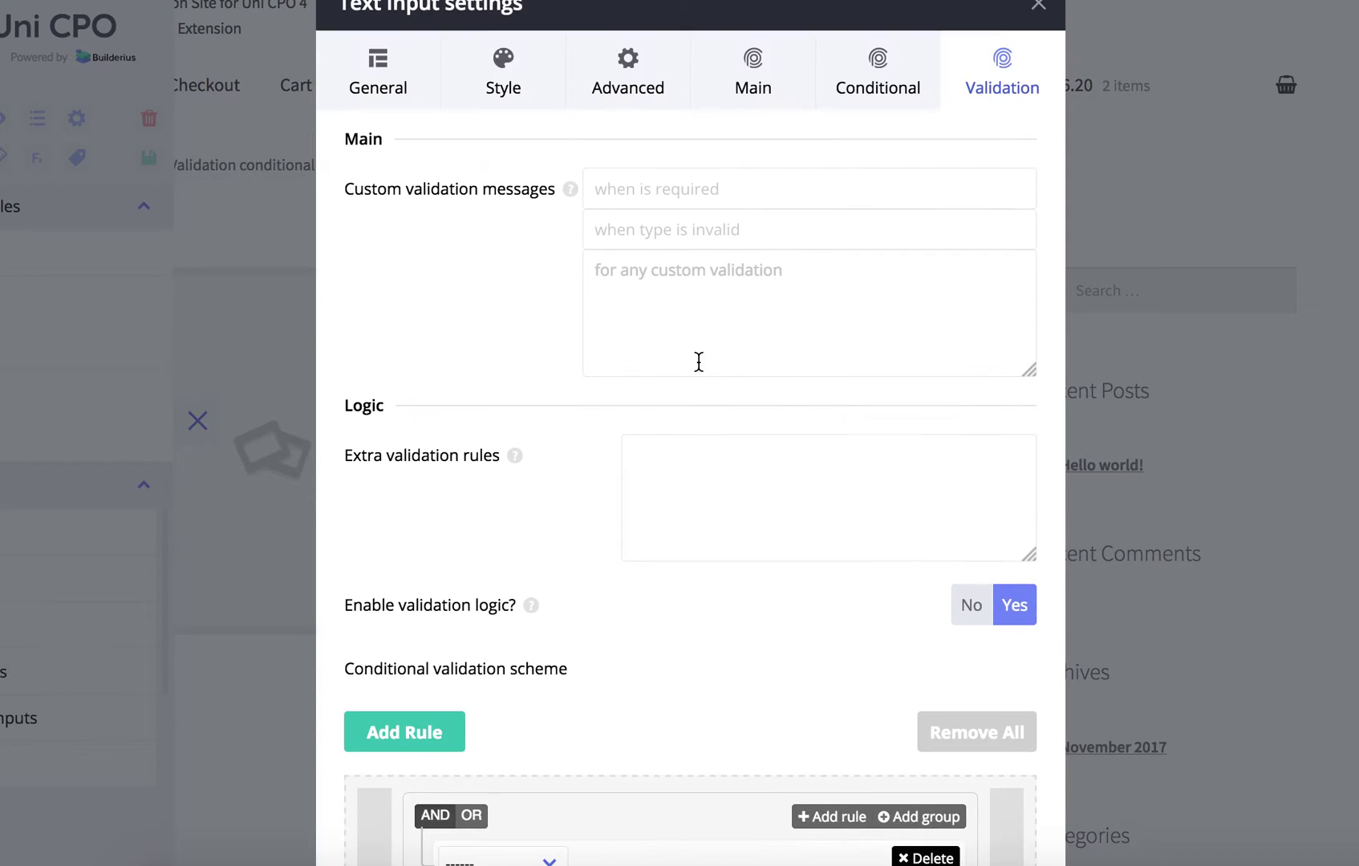
click(746, 83)
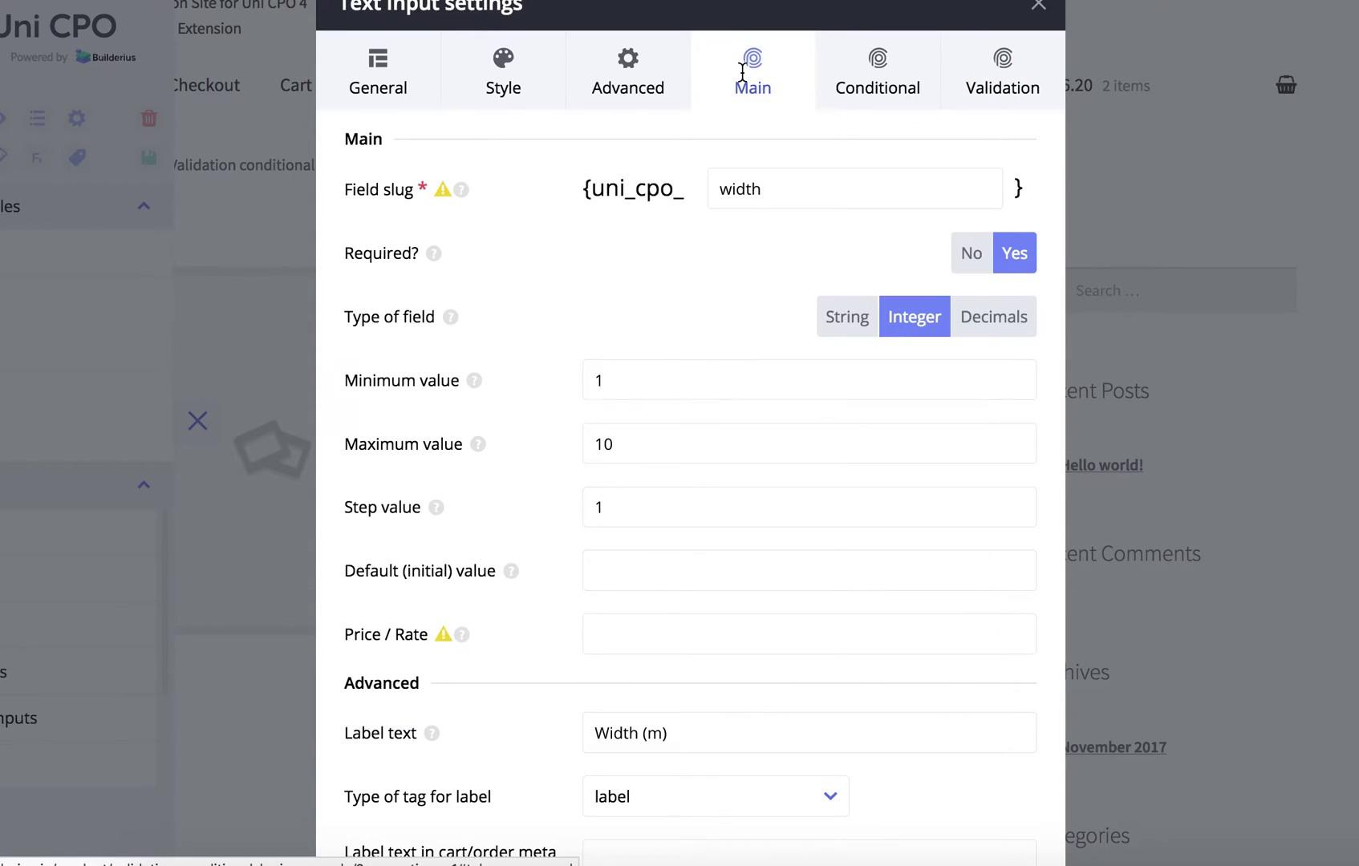
click(978, 81)
scroll(701, 501, down, 4)
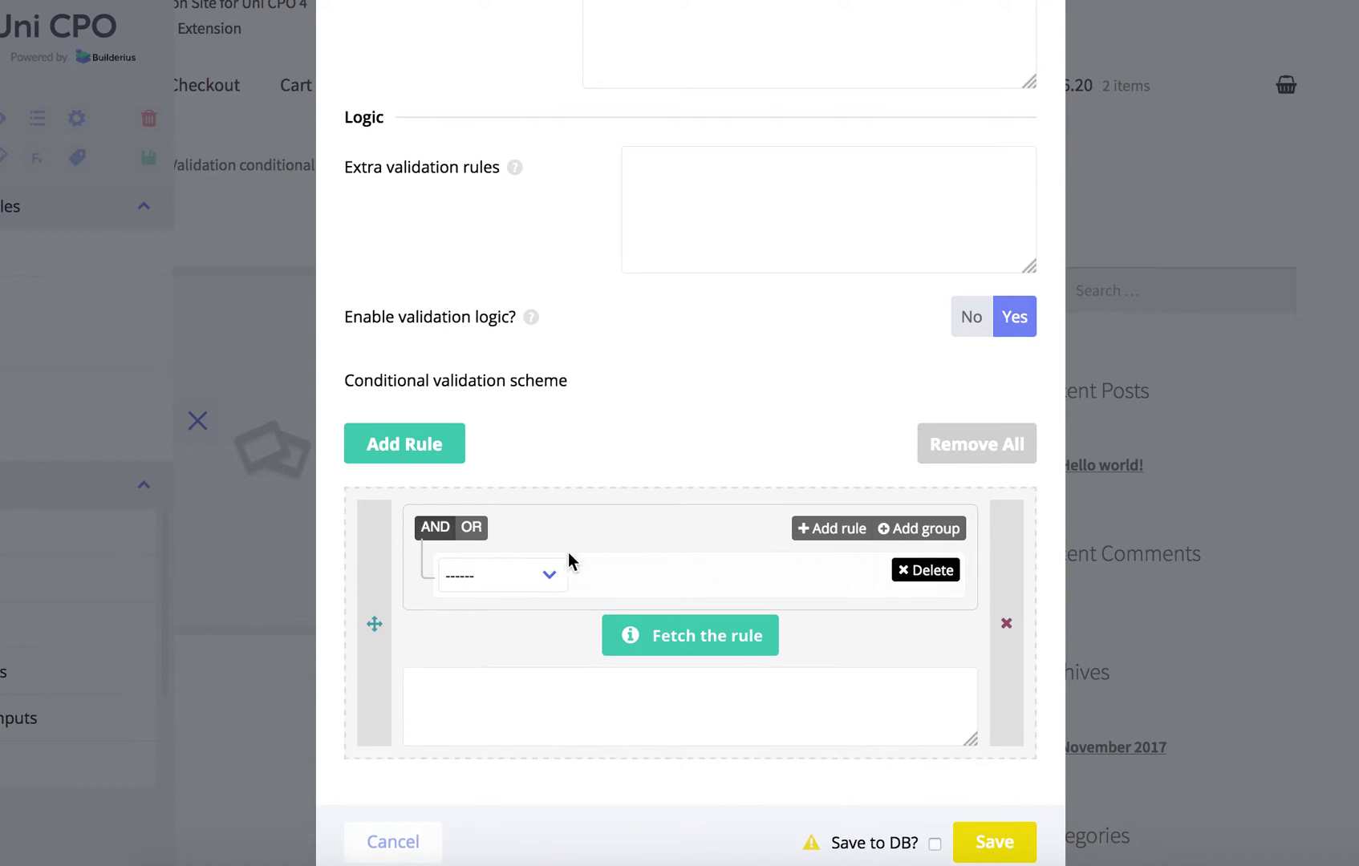
Step: Set the rule condition to {uni_cpo_length} greater or equal 7 and fetch it
click(552, 575)
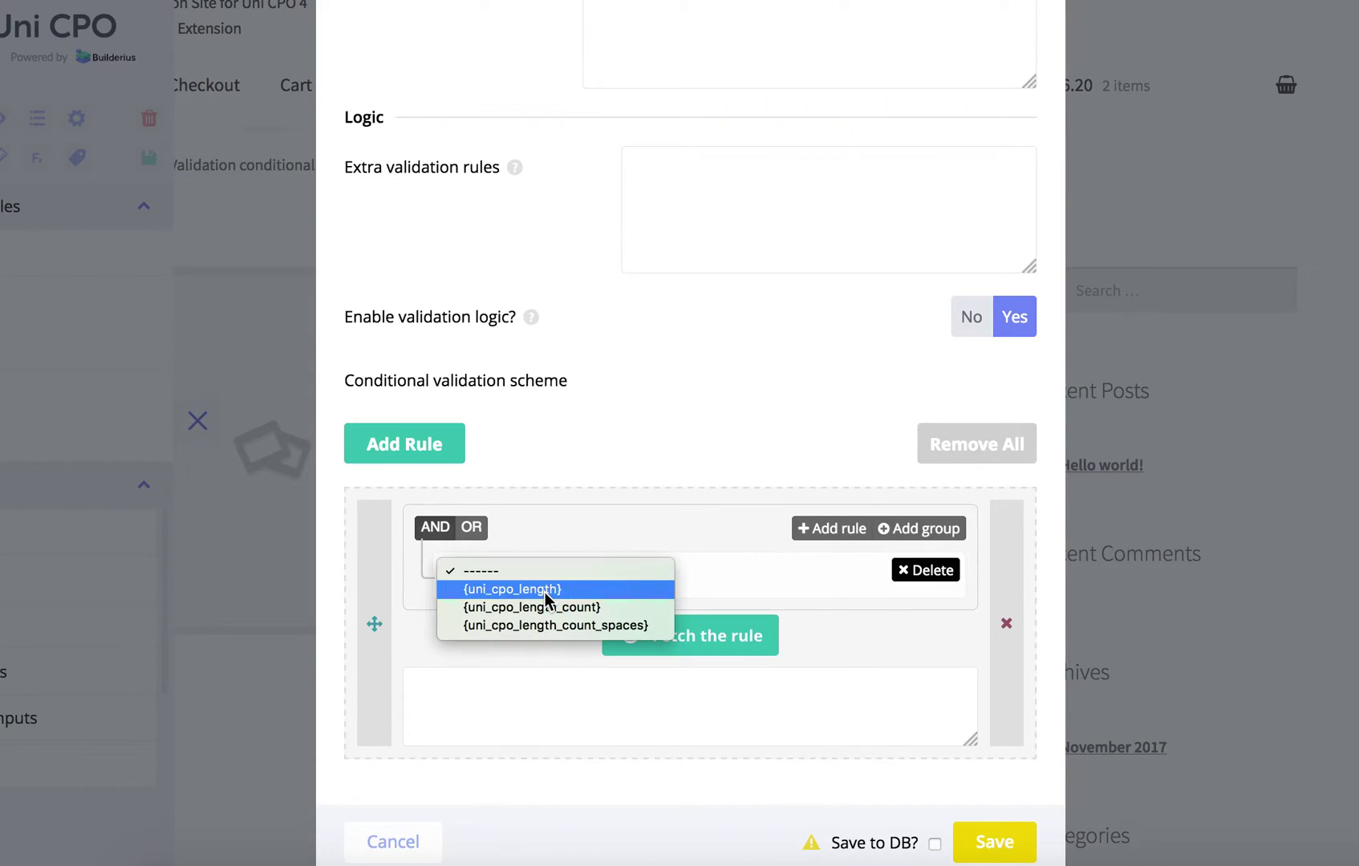
click(545, 590)
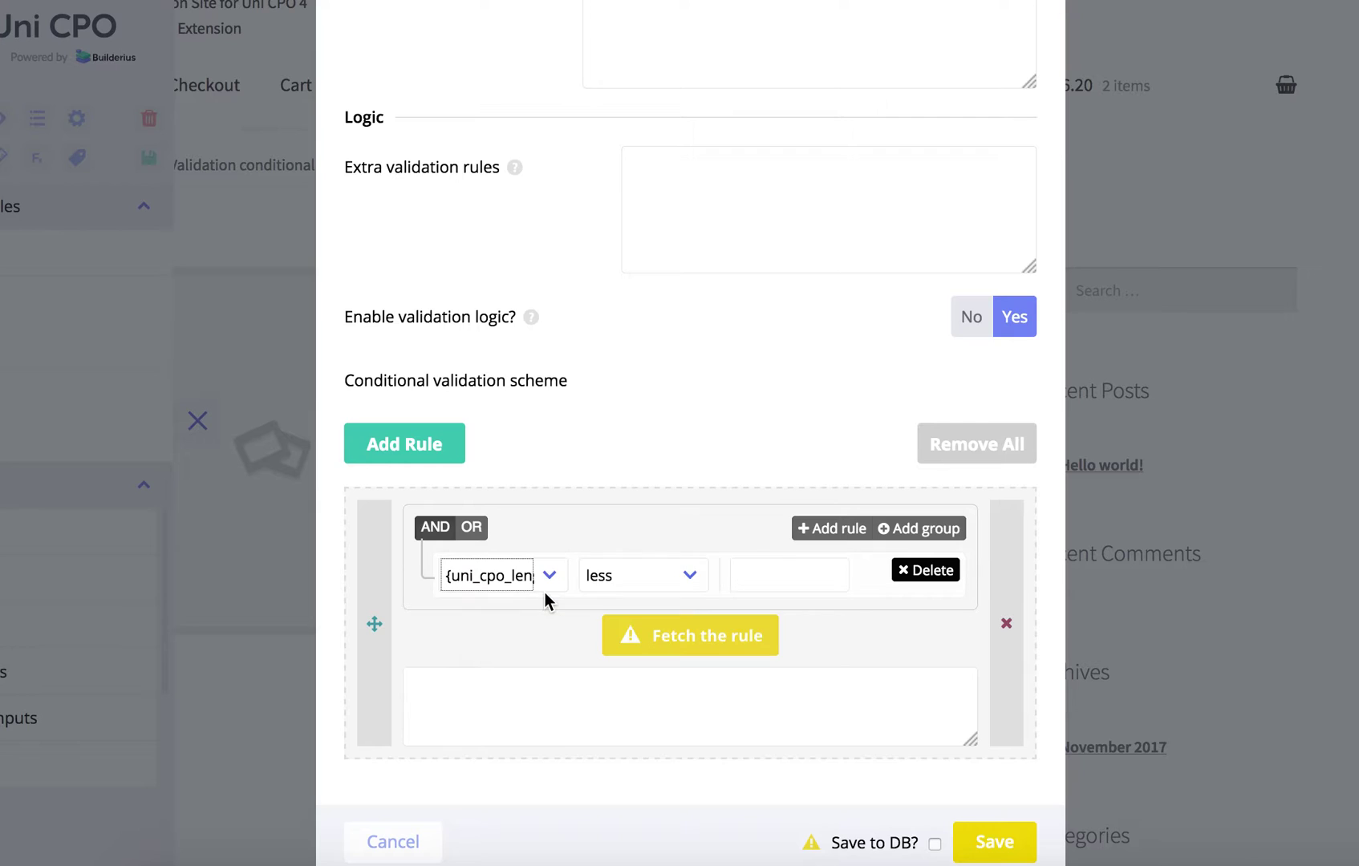
click(669, 580)
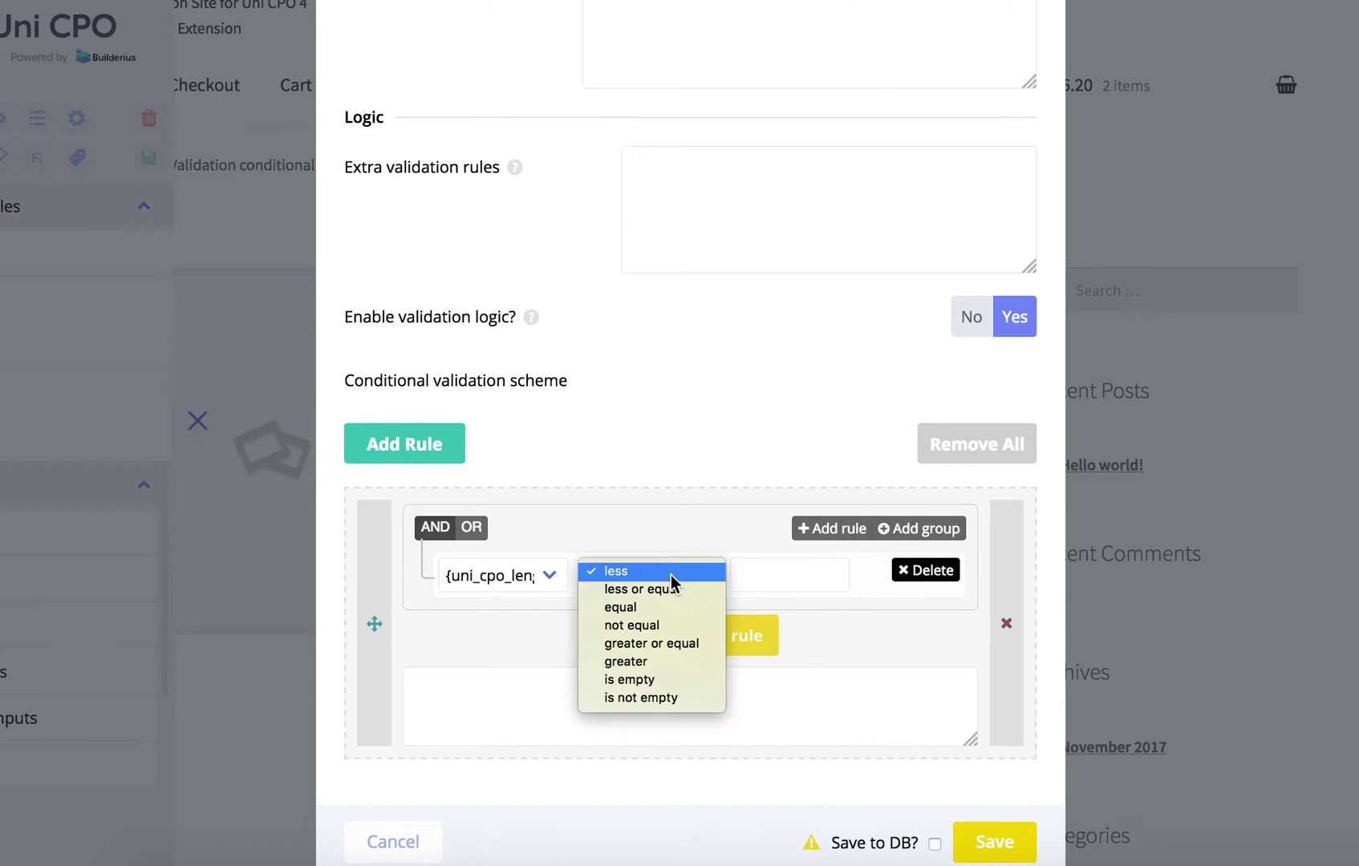
click(675, 644)
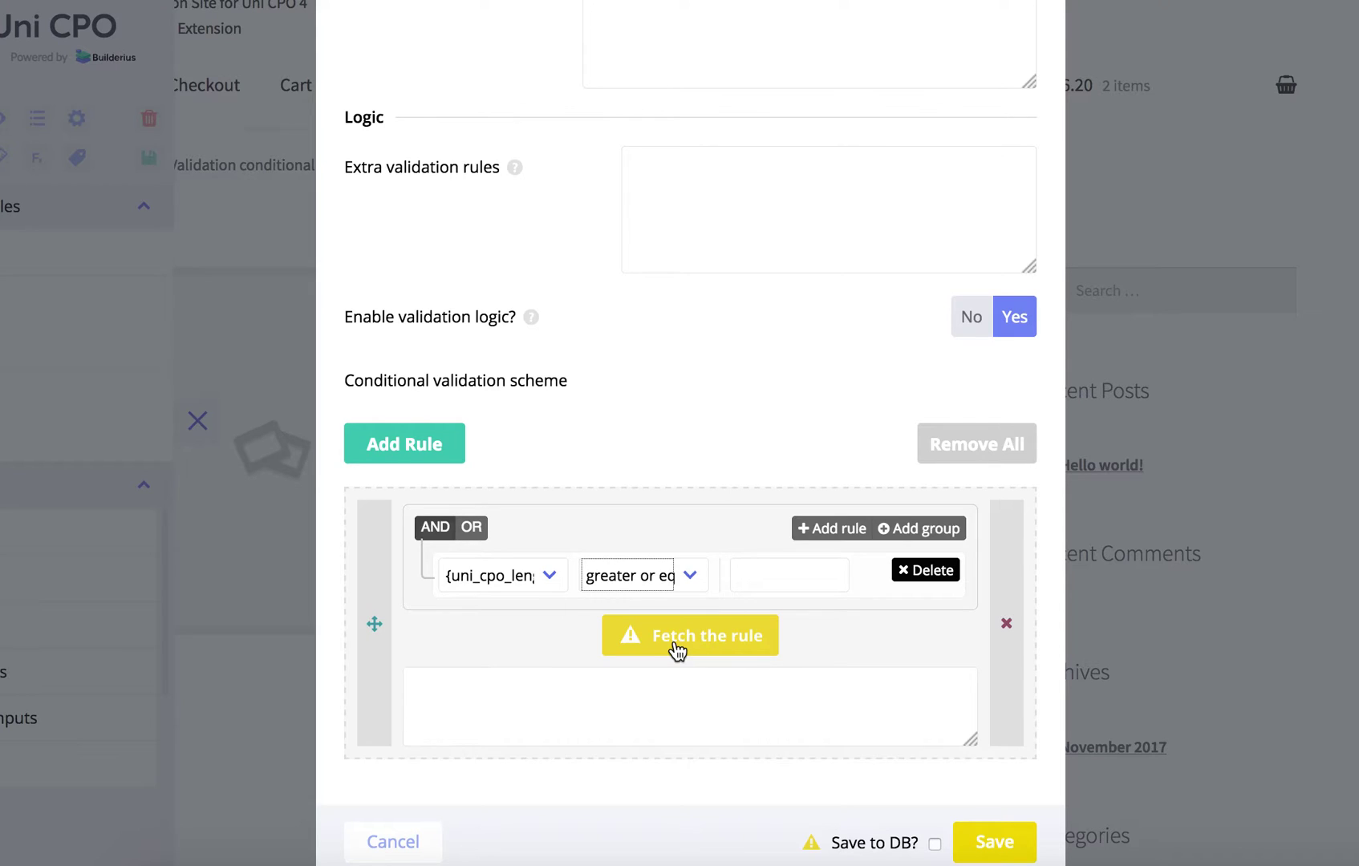
click(757, 576)
text(7)
click(707, 641)
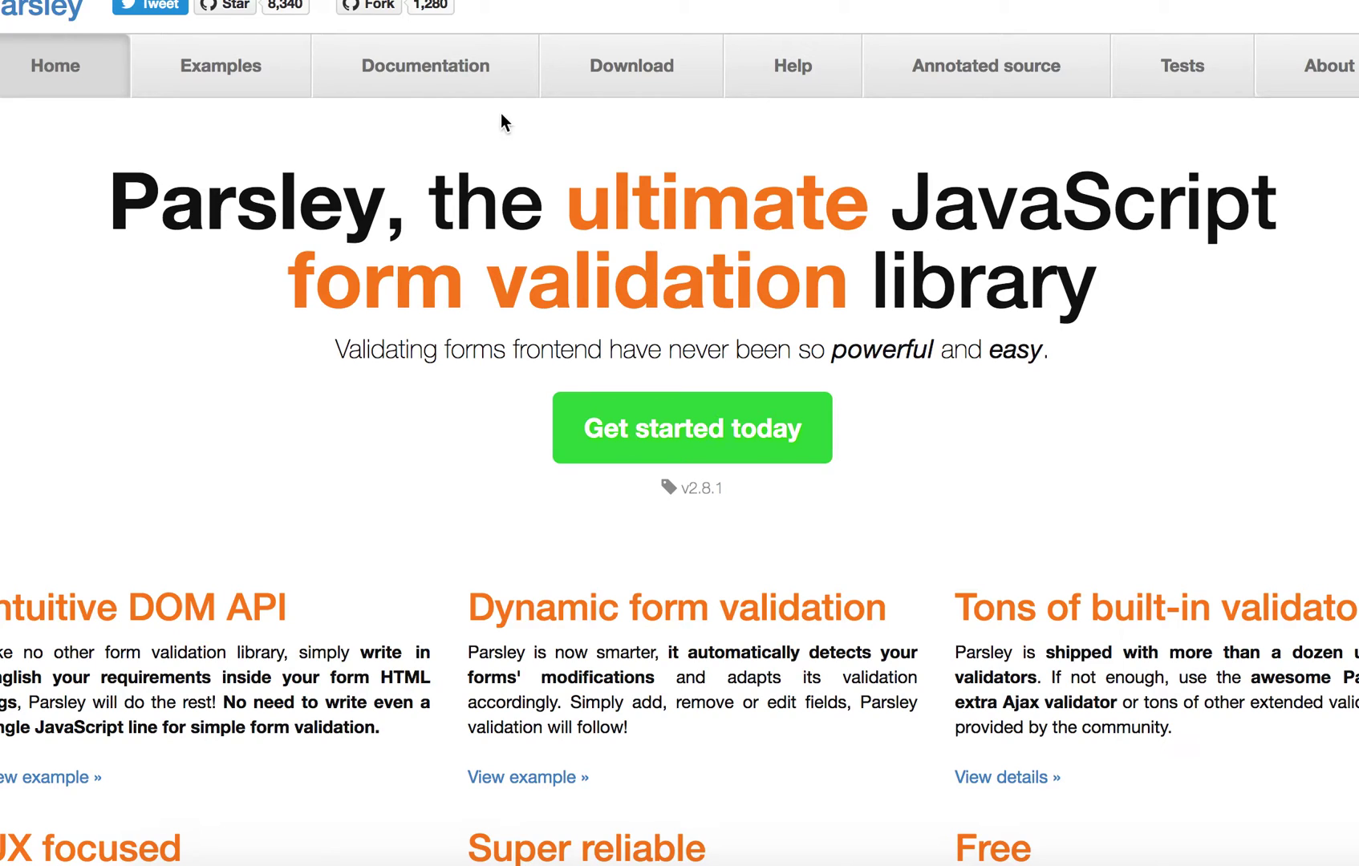
Step: Find the Max row in Parsley's Built-in validators docs and select data-parsley-max="6"
click(435, 69)
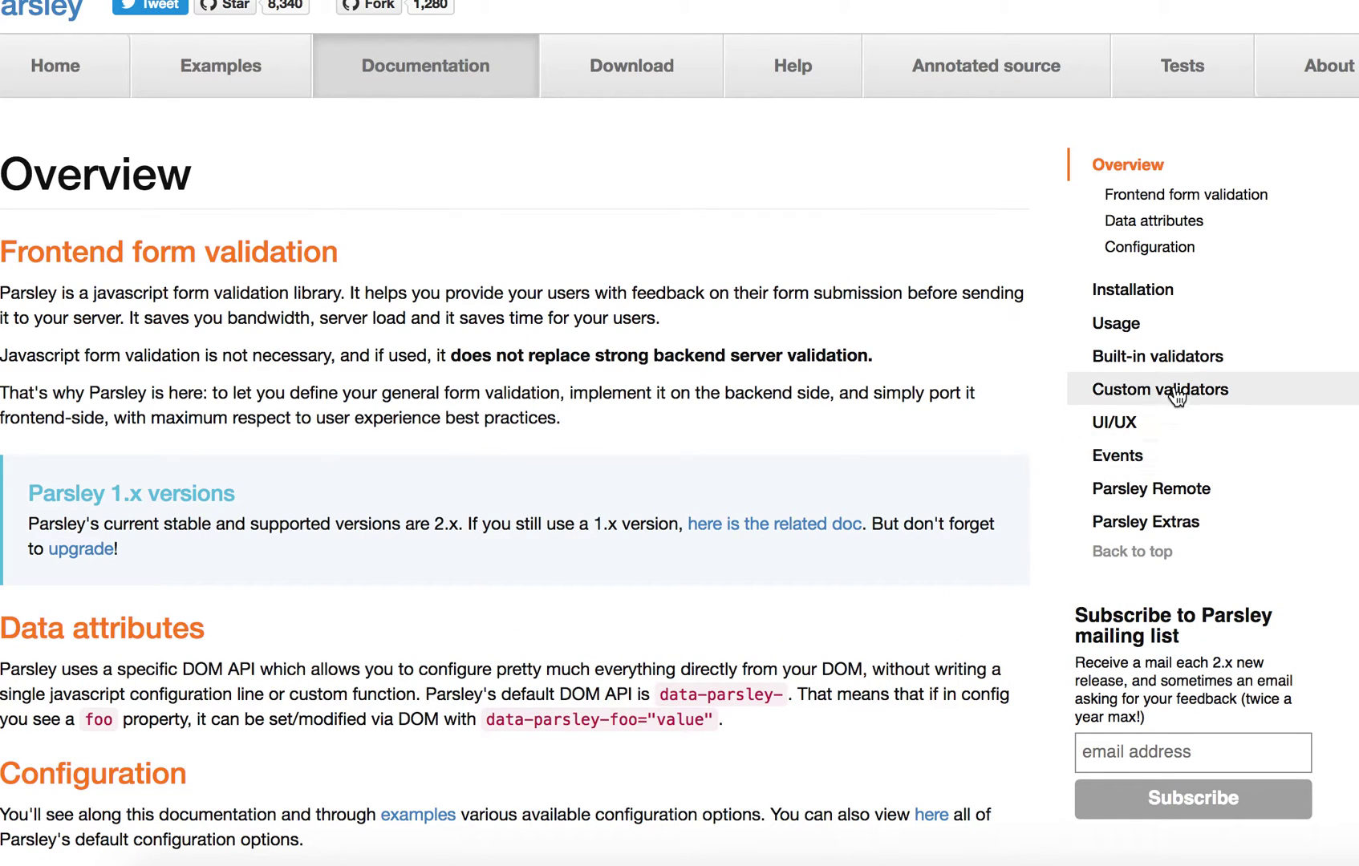
click(1170, 357)
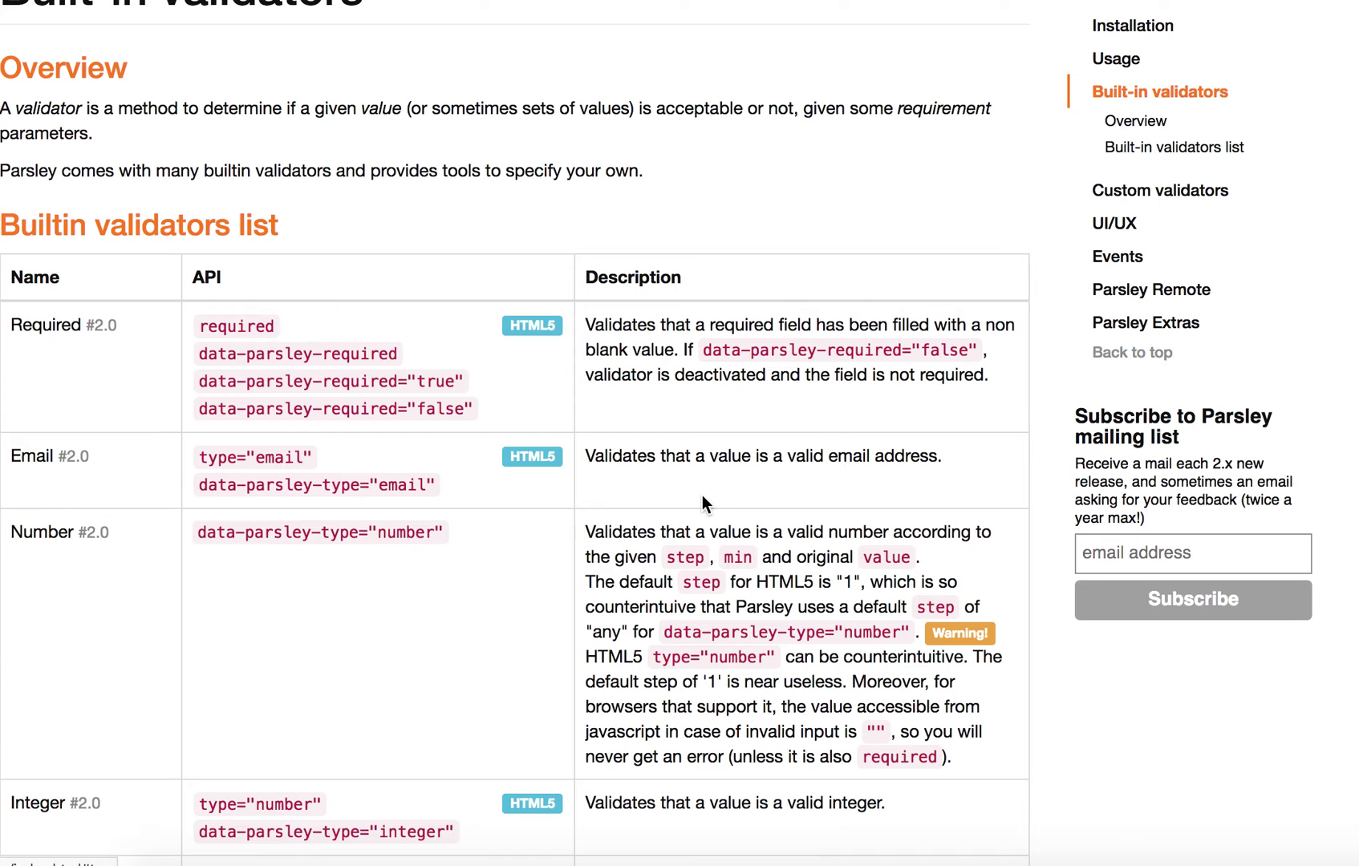
scroll(702, 495, down, 3)
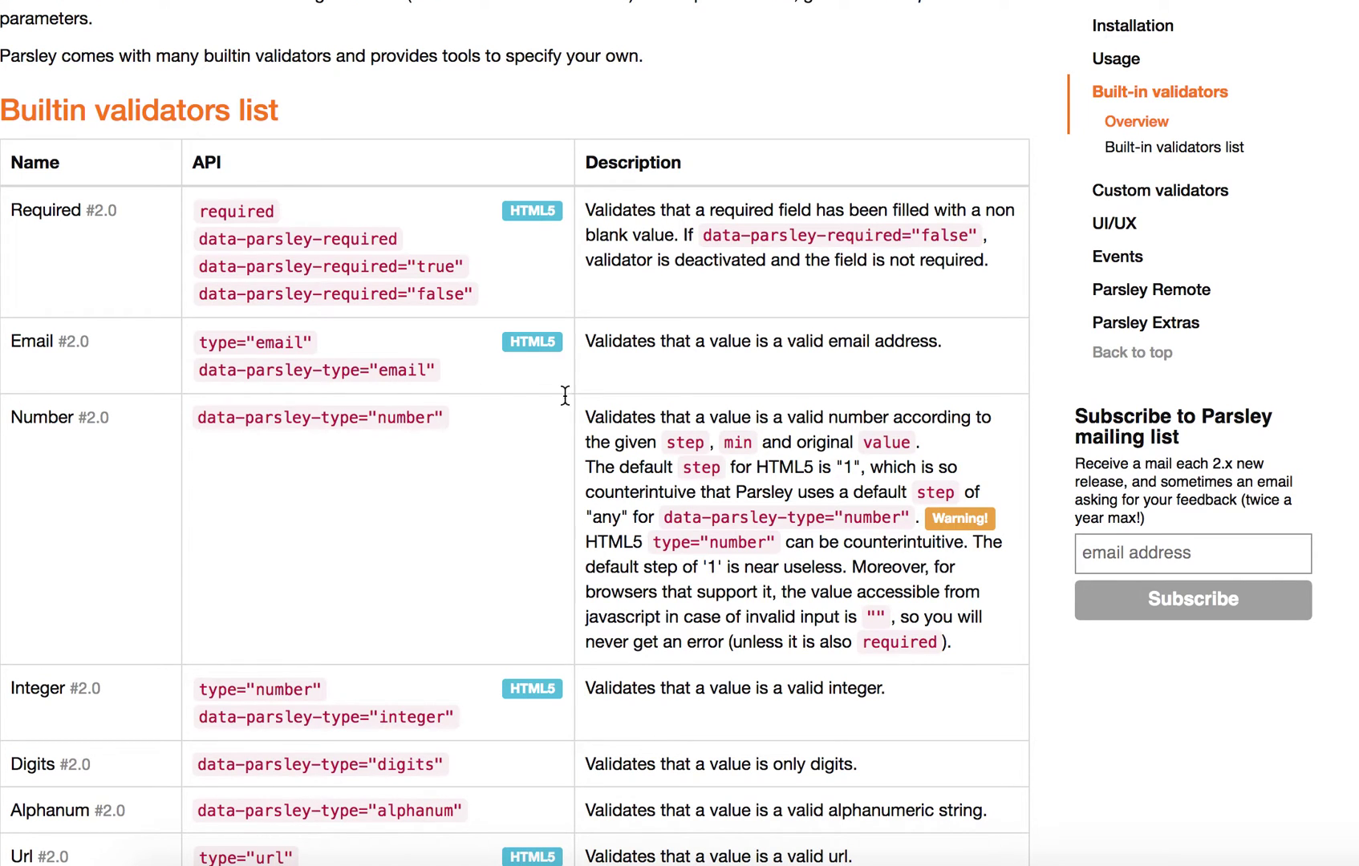
scroll(490, 483, down, 1)
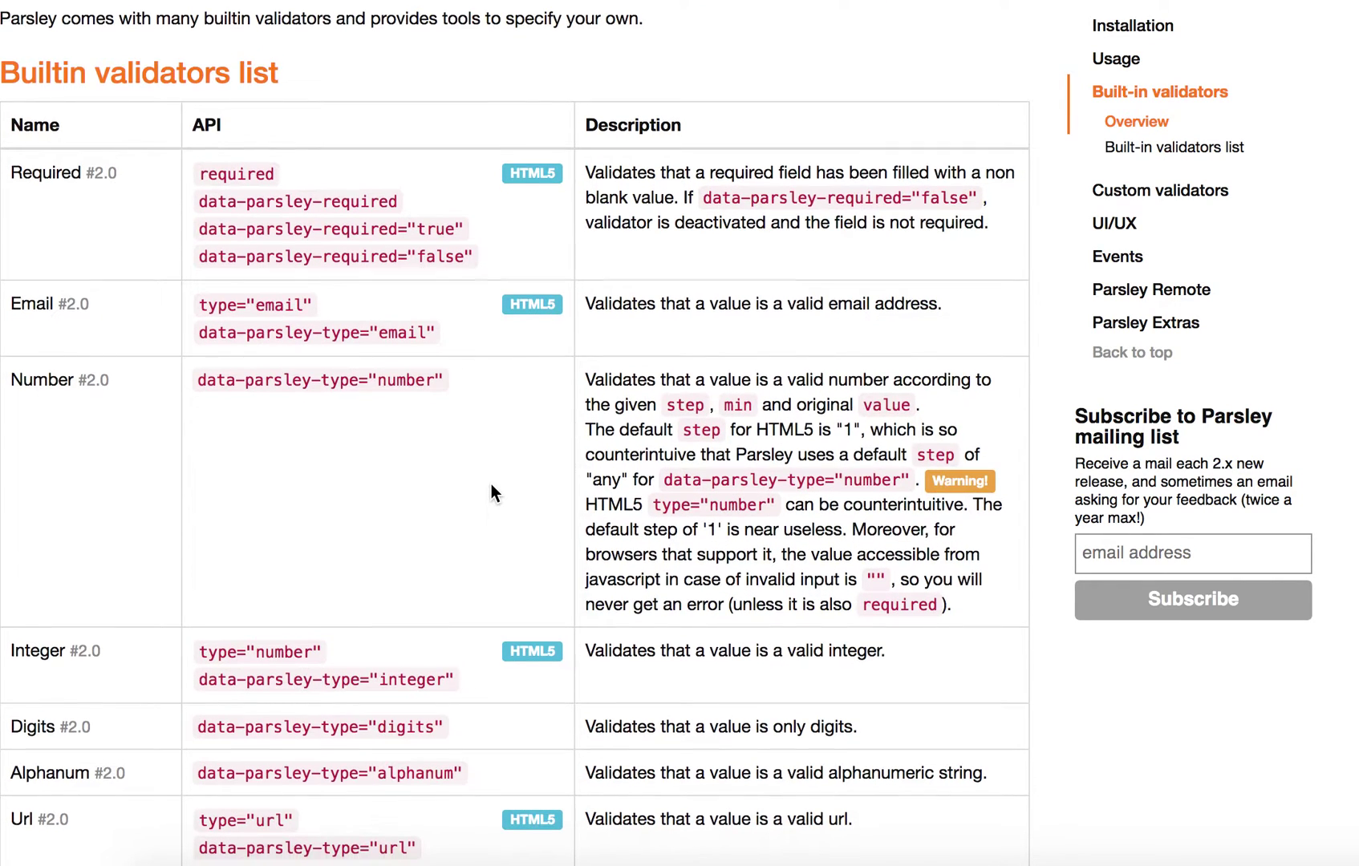
scroll(491, 485, down, 2)
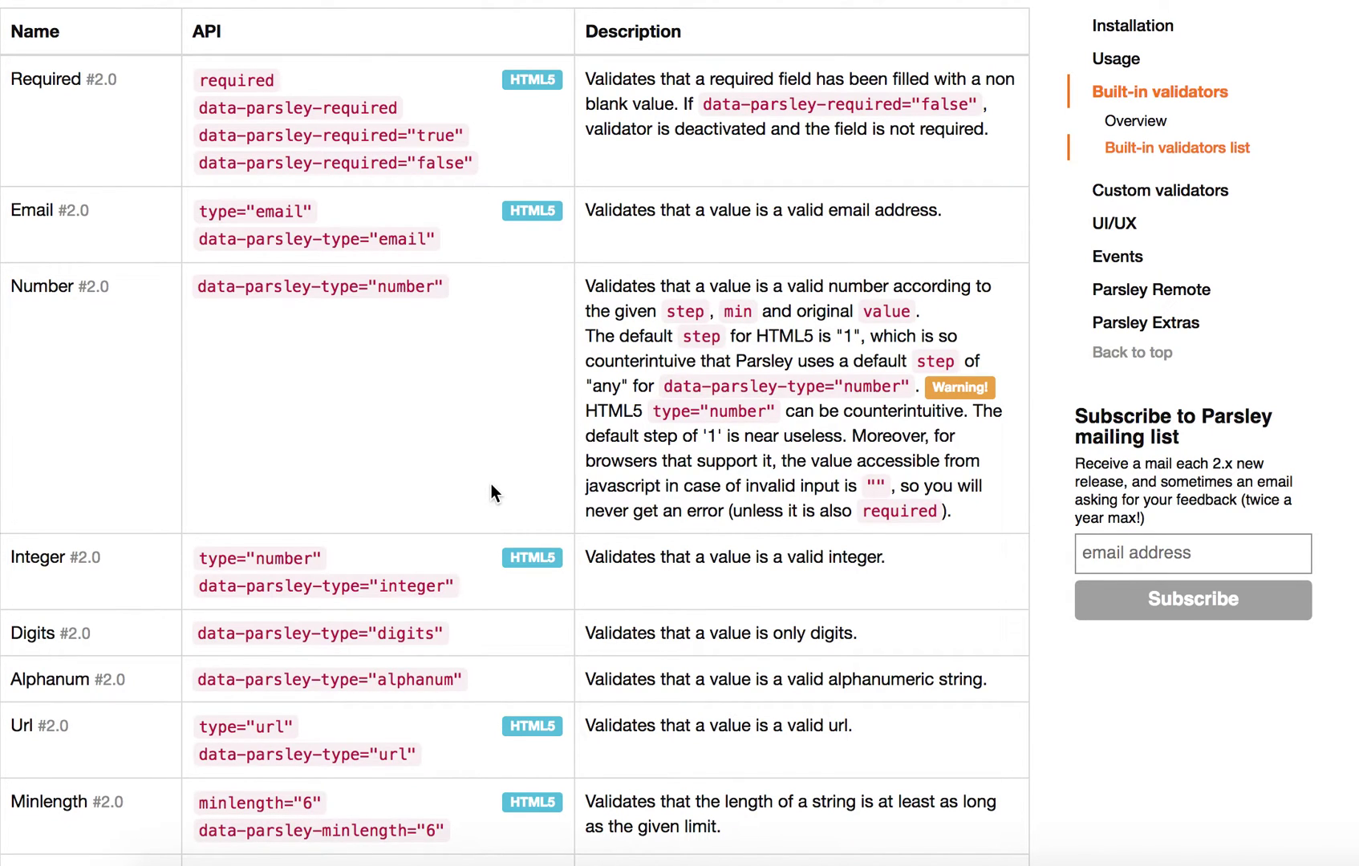
scroll(490, 483, down, 7)
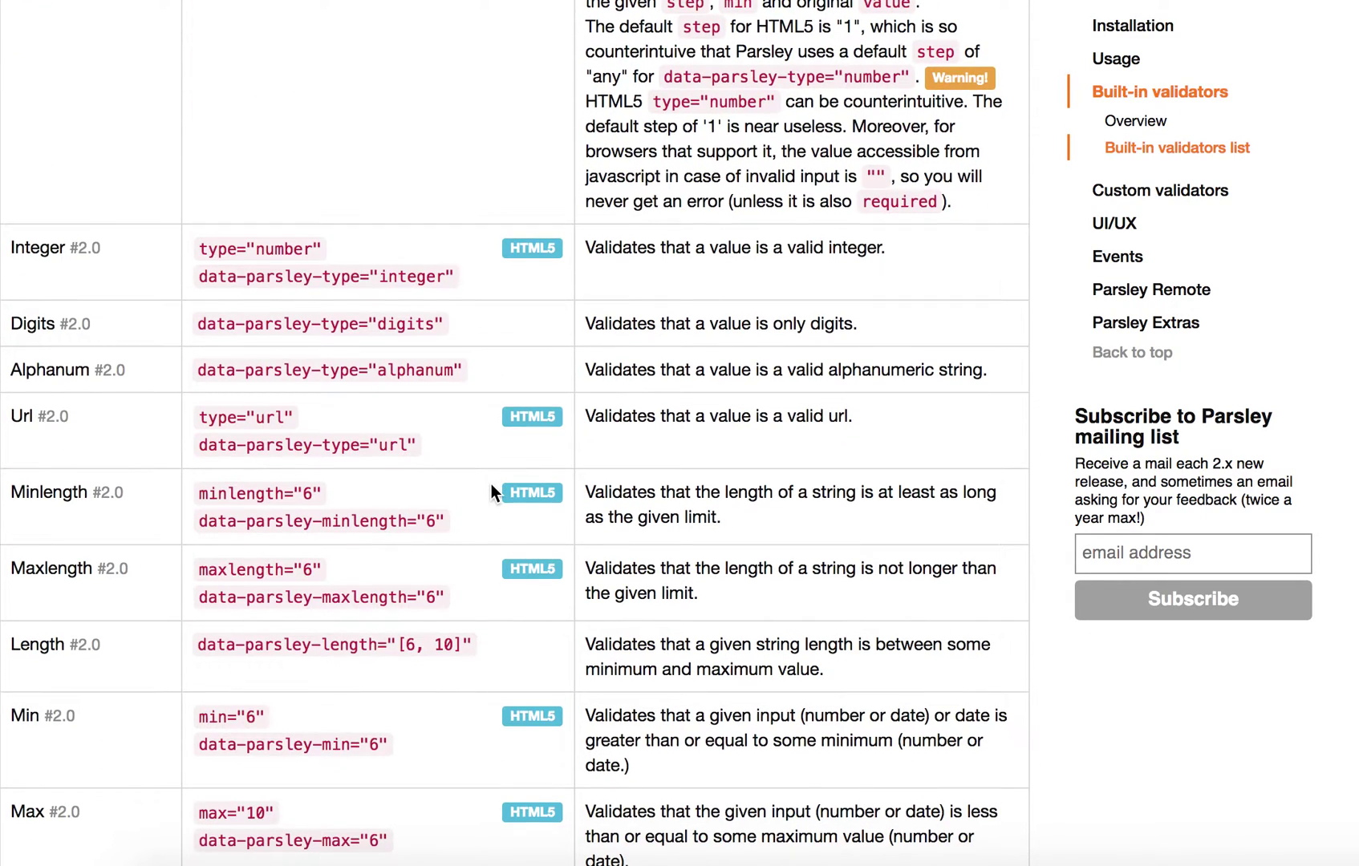
scroll(490, 484, down, 7)
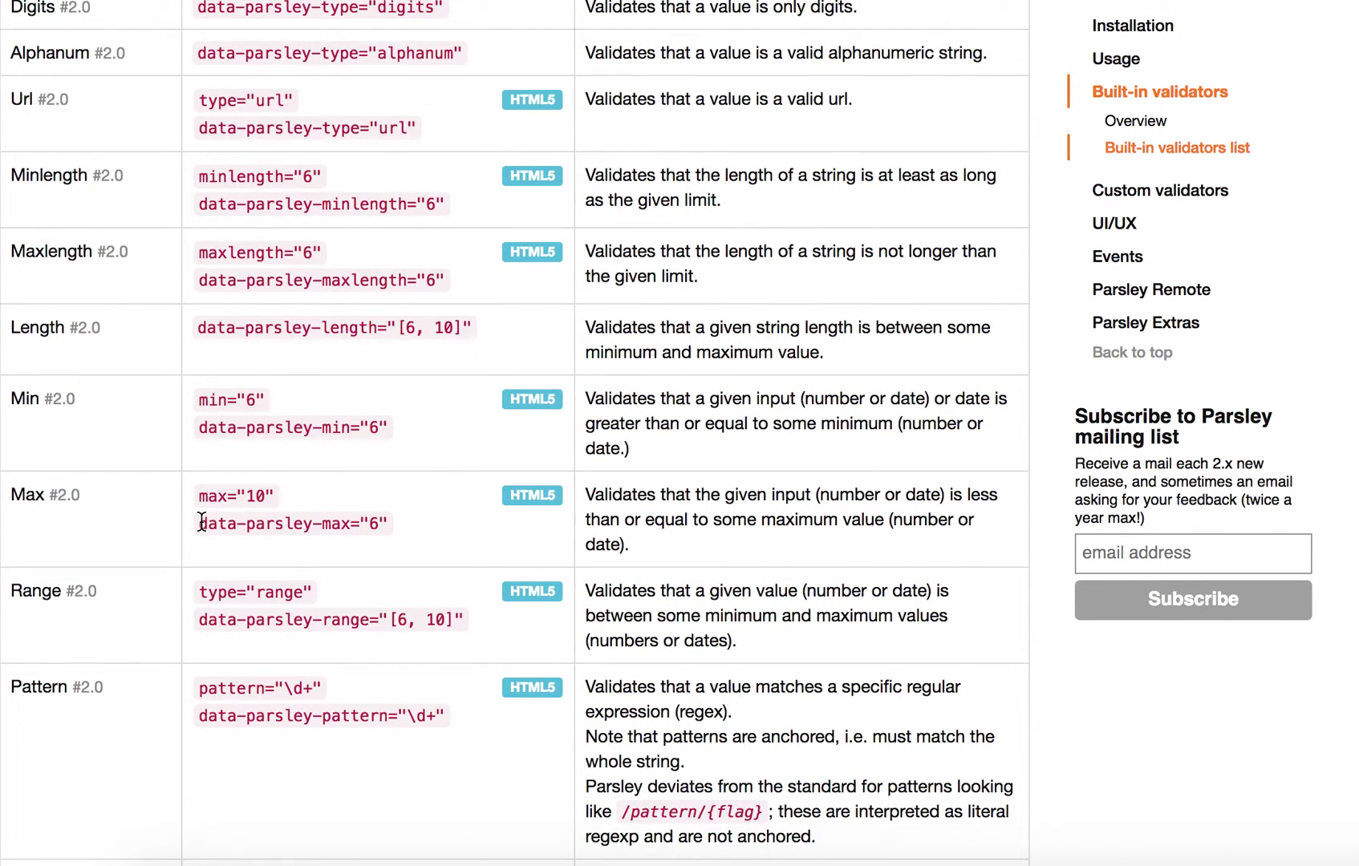
drag(202, 523, 389, 527)
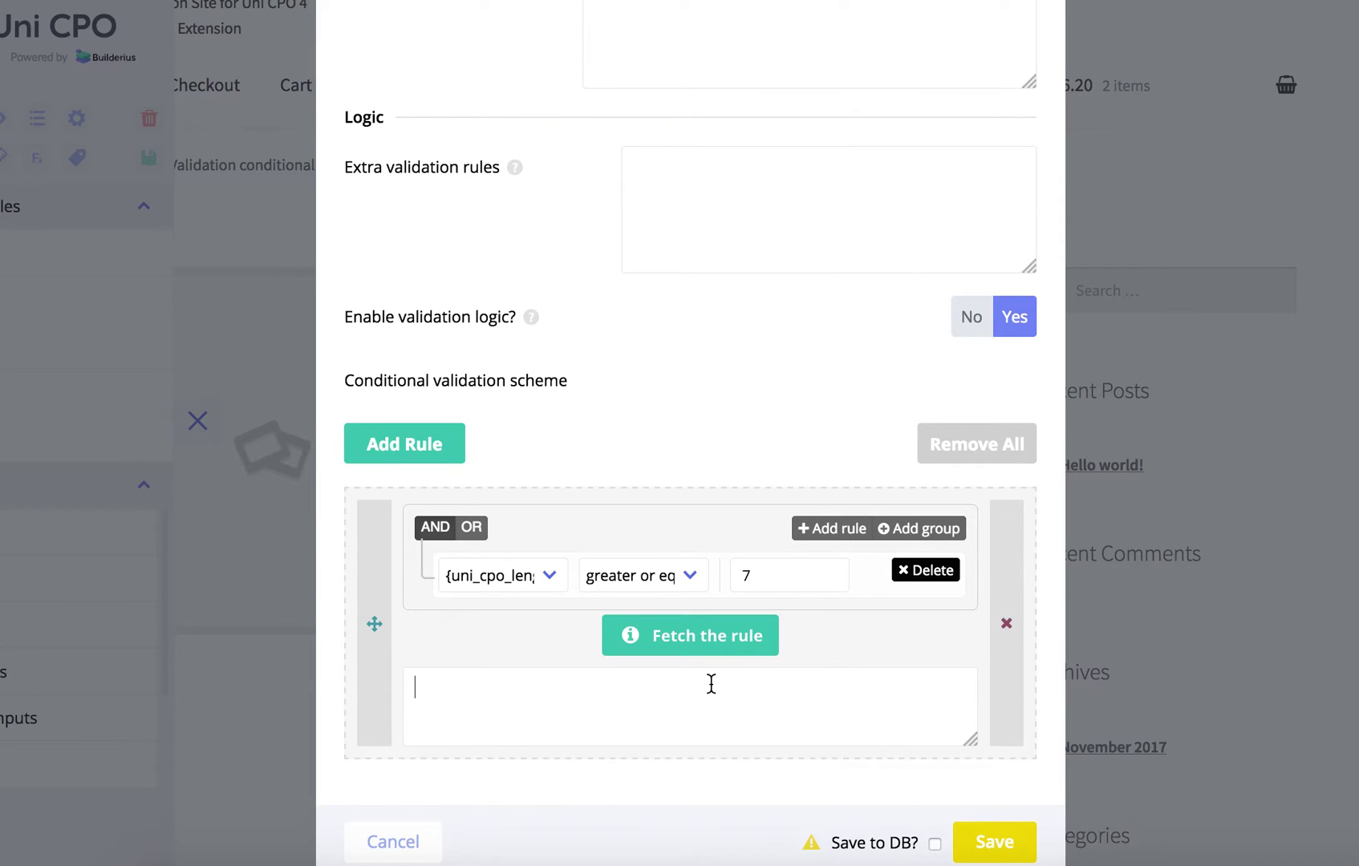
Step: Paste data-parsley-max="6" into the Width rule, change it to 5, and save field and content
text(data-parsley-max="6")
key(Left)
key(BackSpace)
text(5)
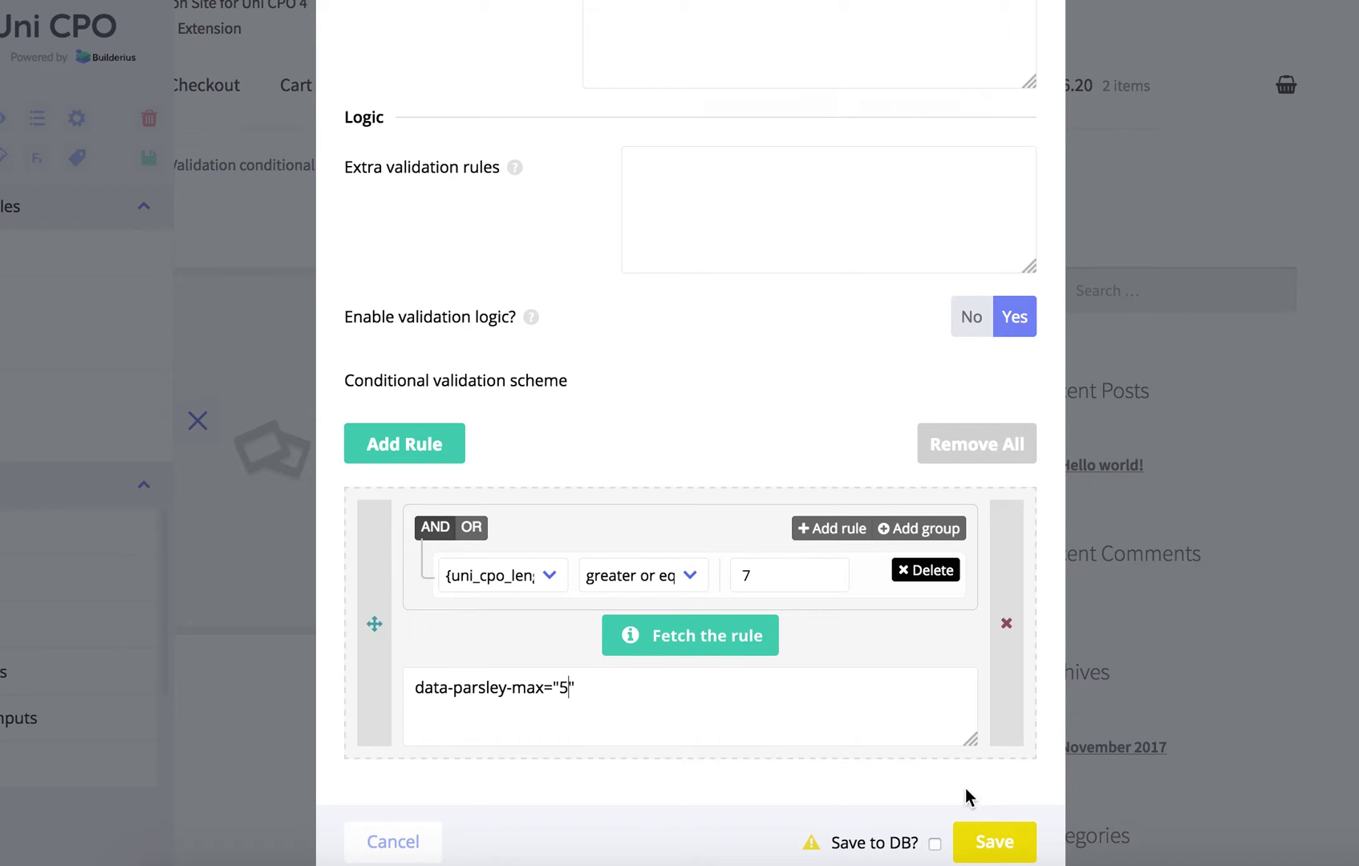
click(994, 834)
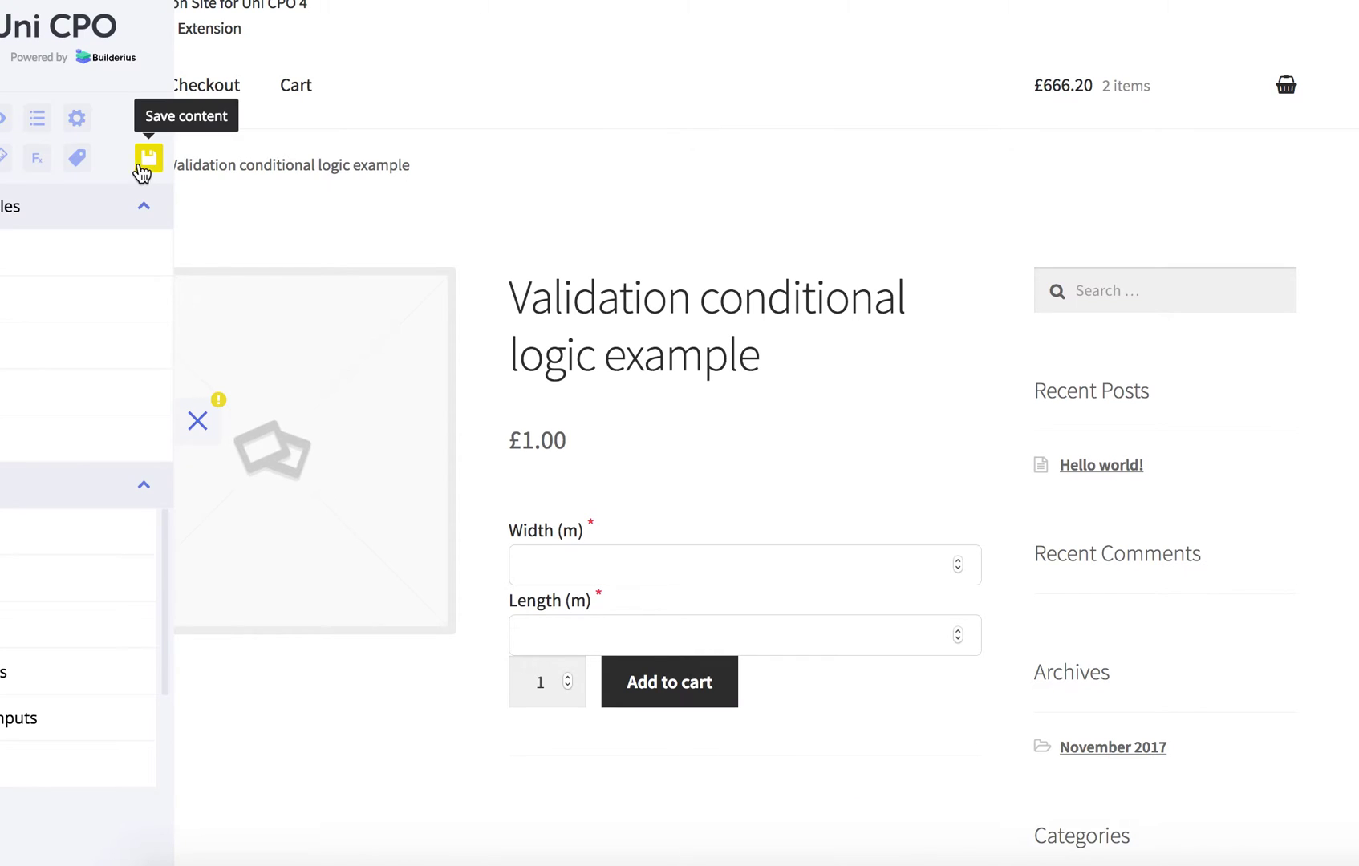
click(147, 163)
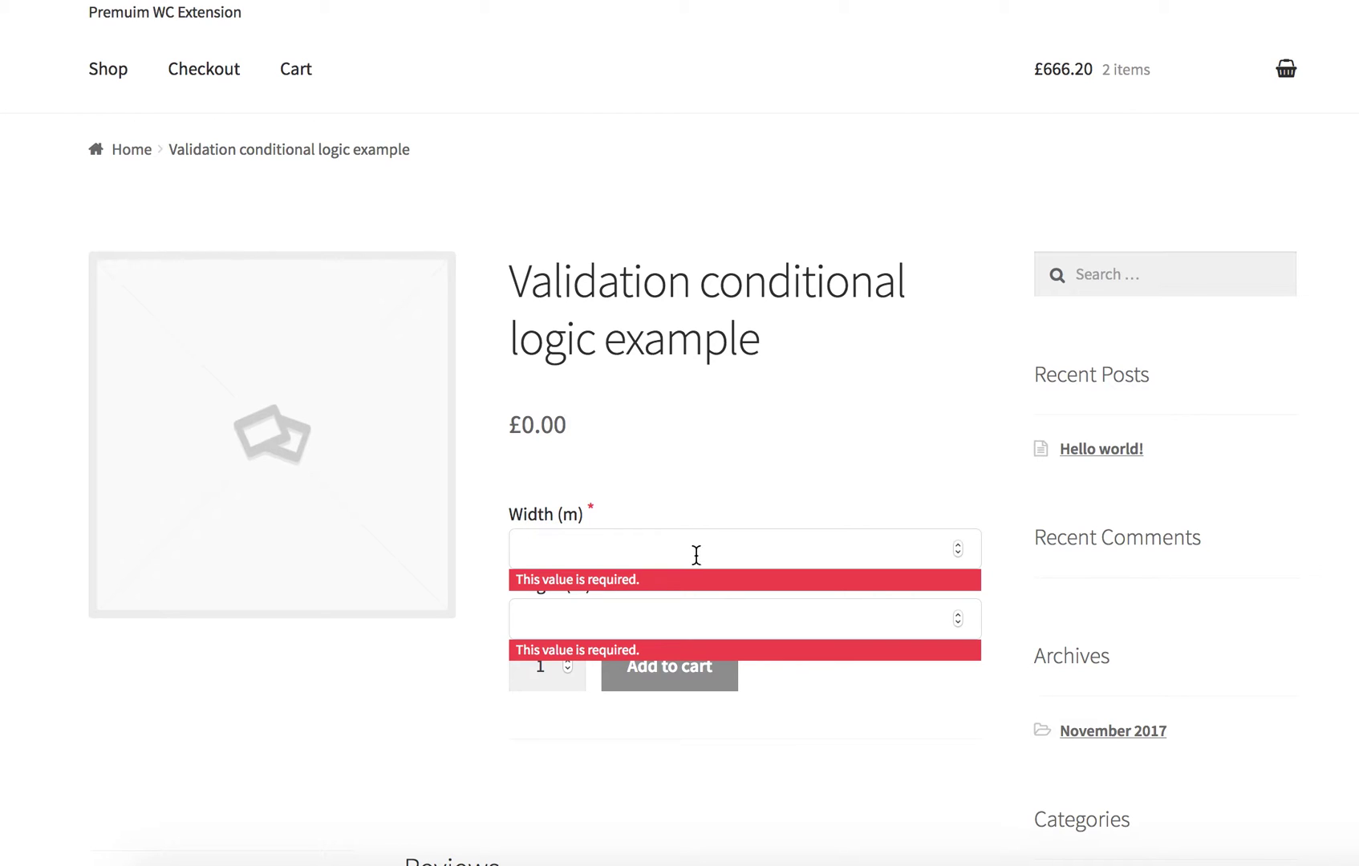
Step: Enter 8 in both Width and Length and validate to trigger the Width max-5 error
text(8)
key(Tab)
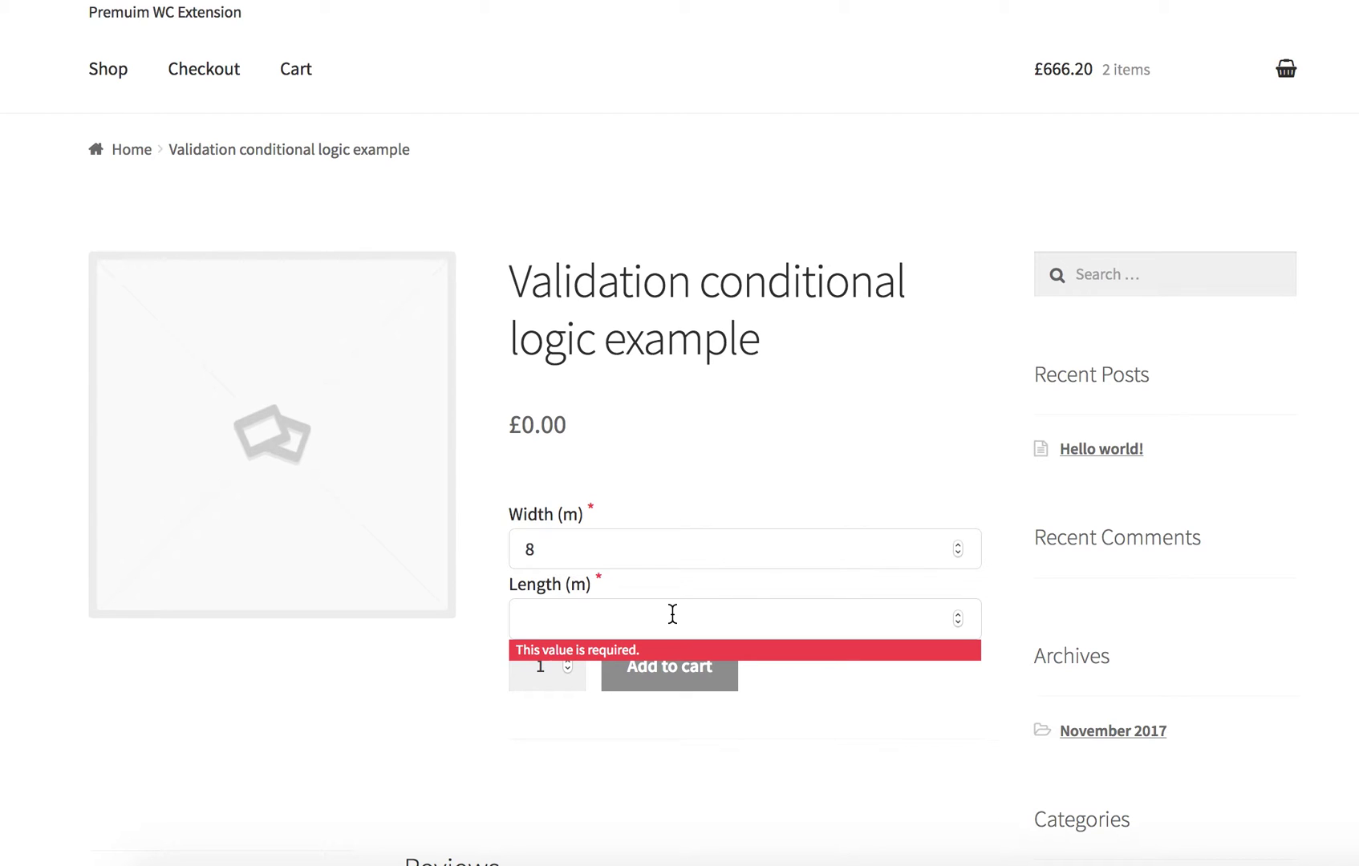
text(8)
key(Return)
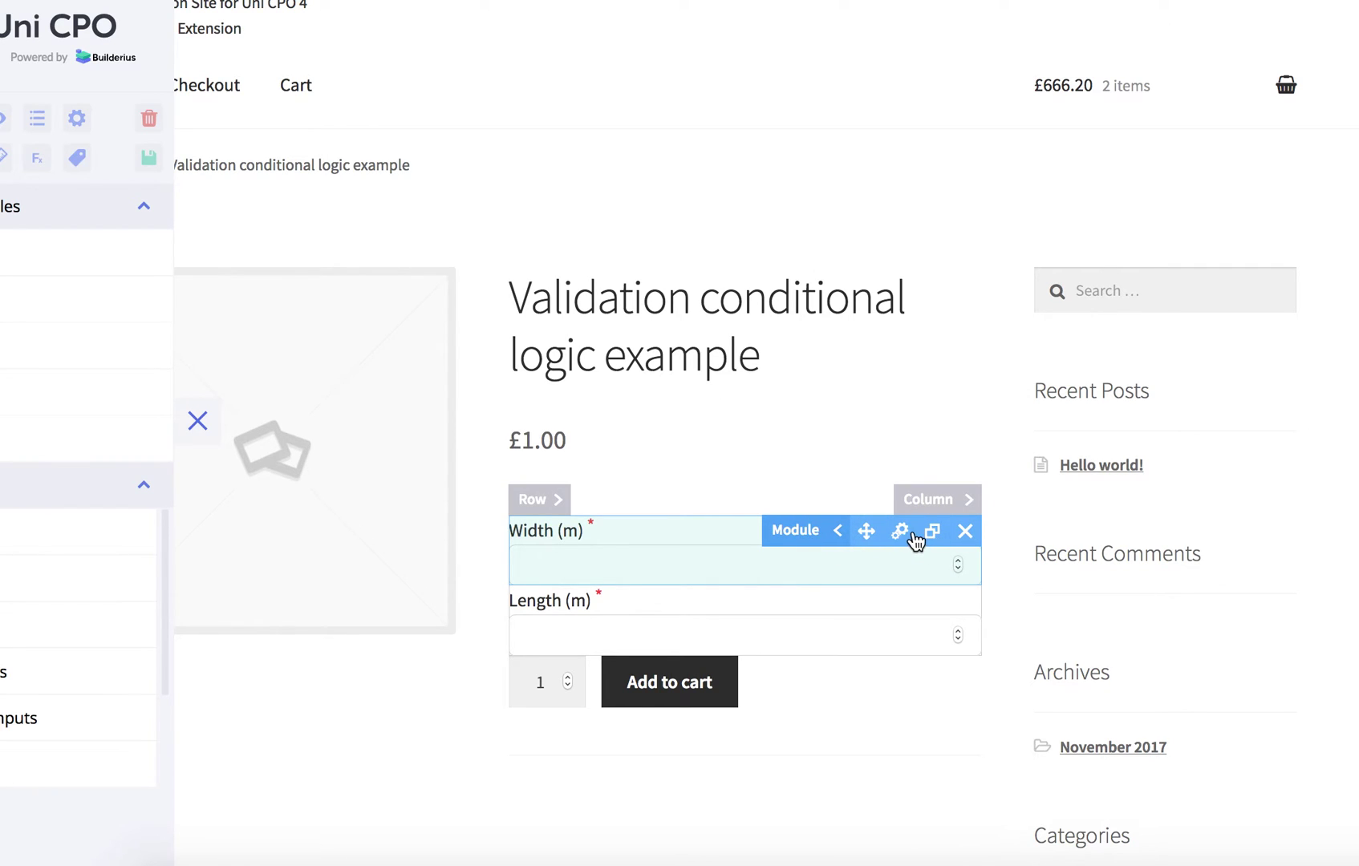
Step: Set Width's 'when is required' message to "com'on, add smth here" and save the builder content
click(901, 533)
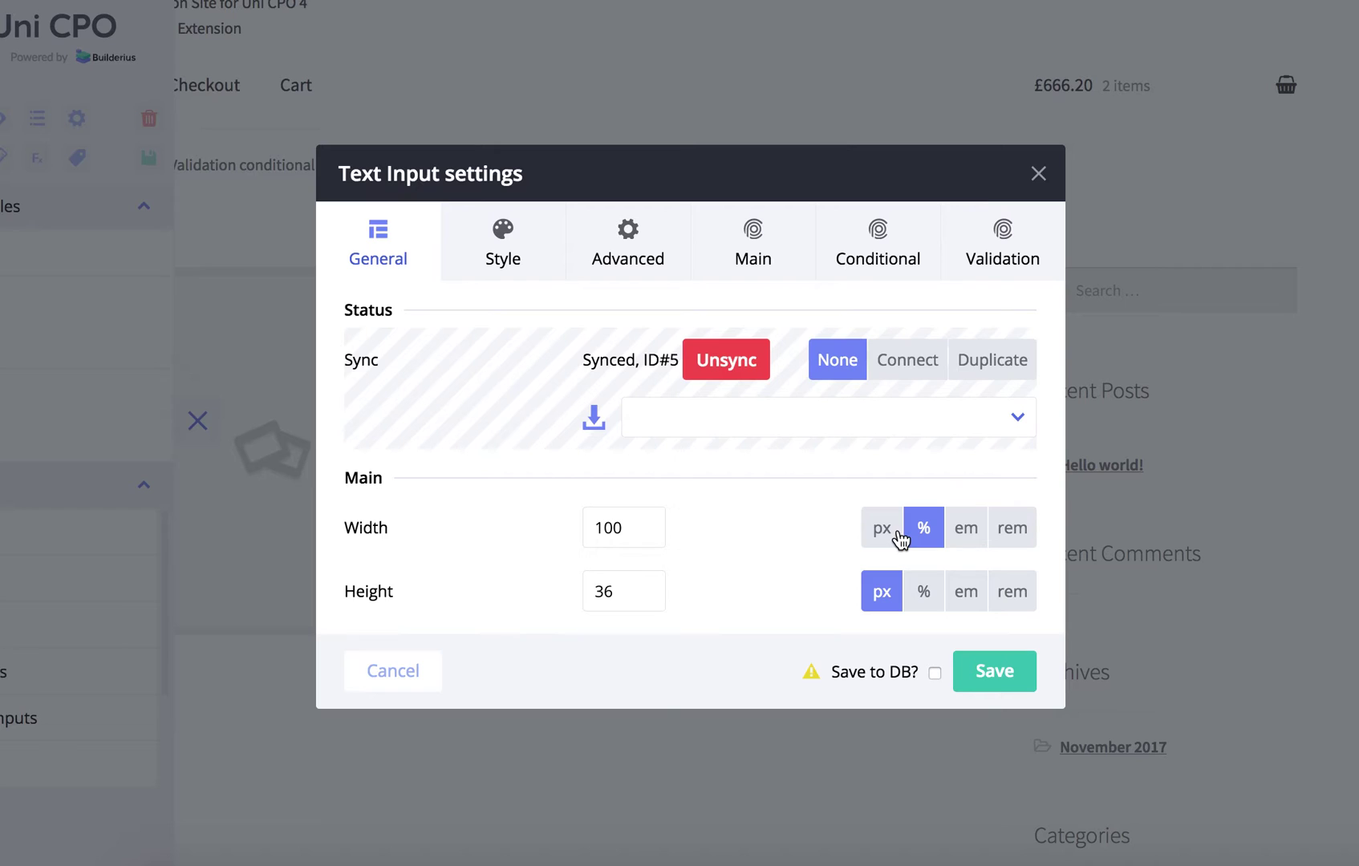
click(981, 258)
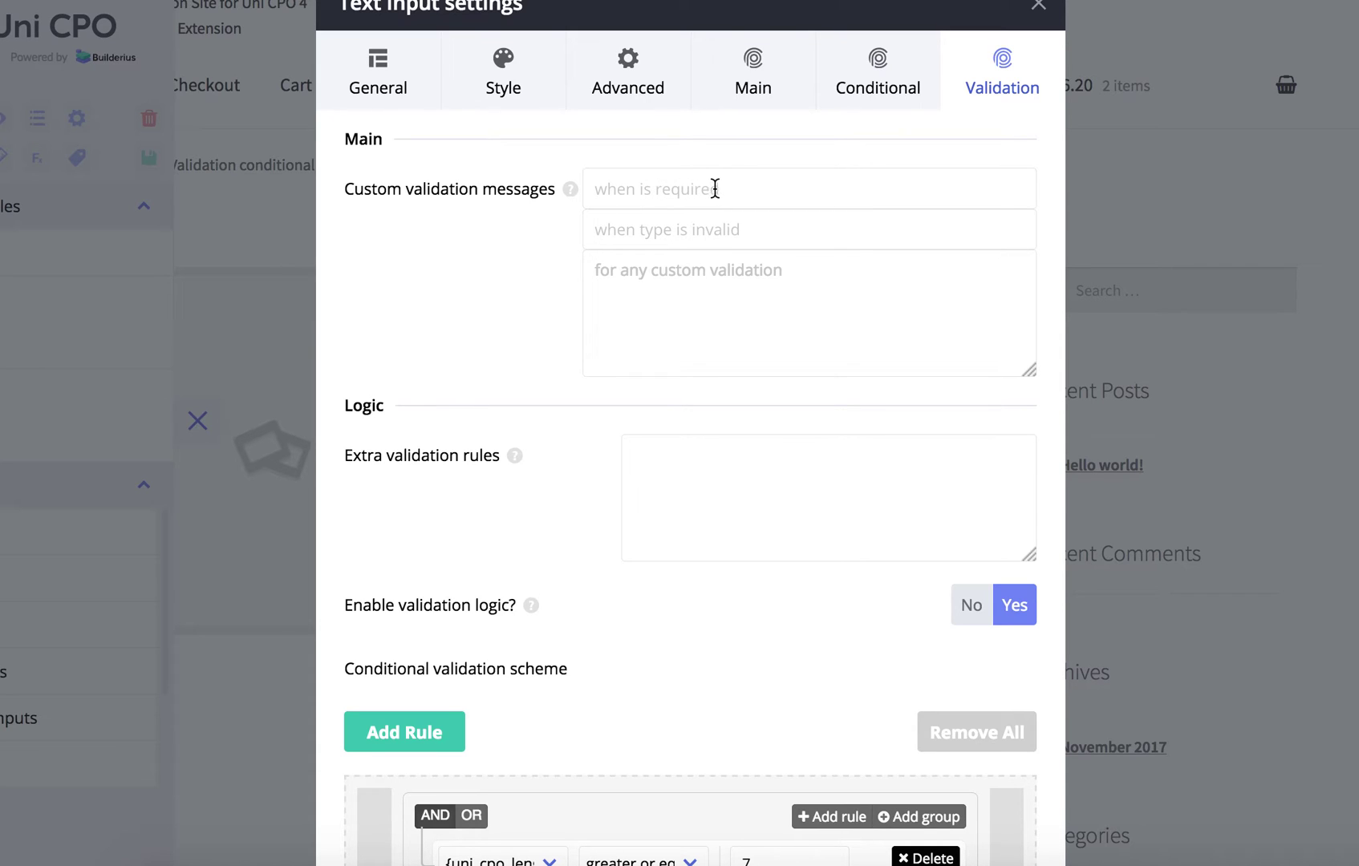
click(747, 190)
text(com'on, add smth here)
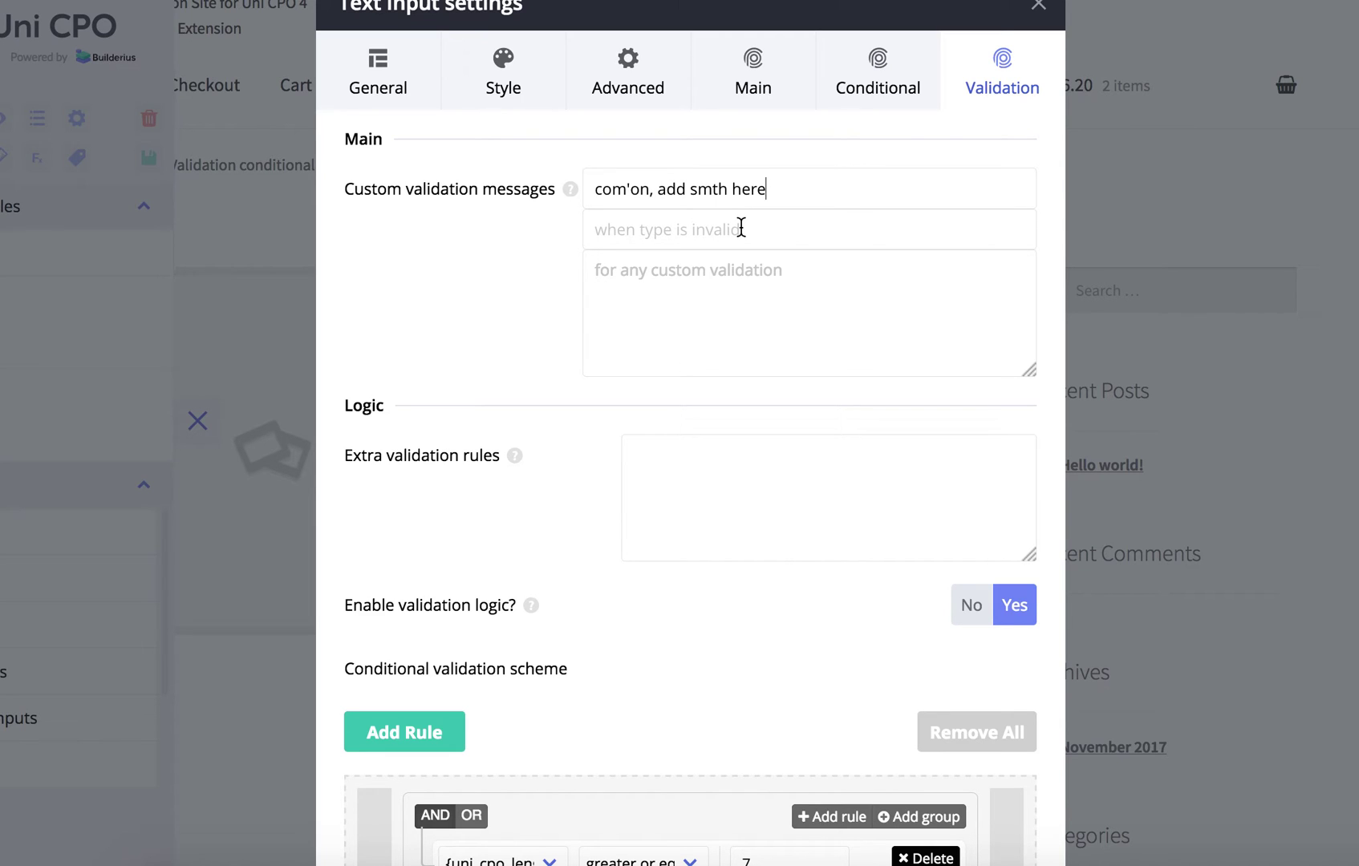
scroll(879, 663, down, 4)
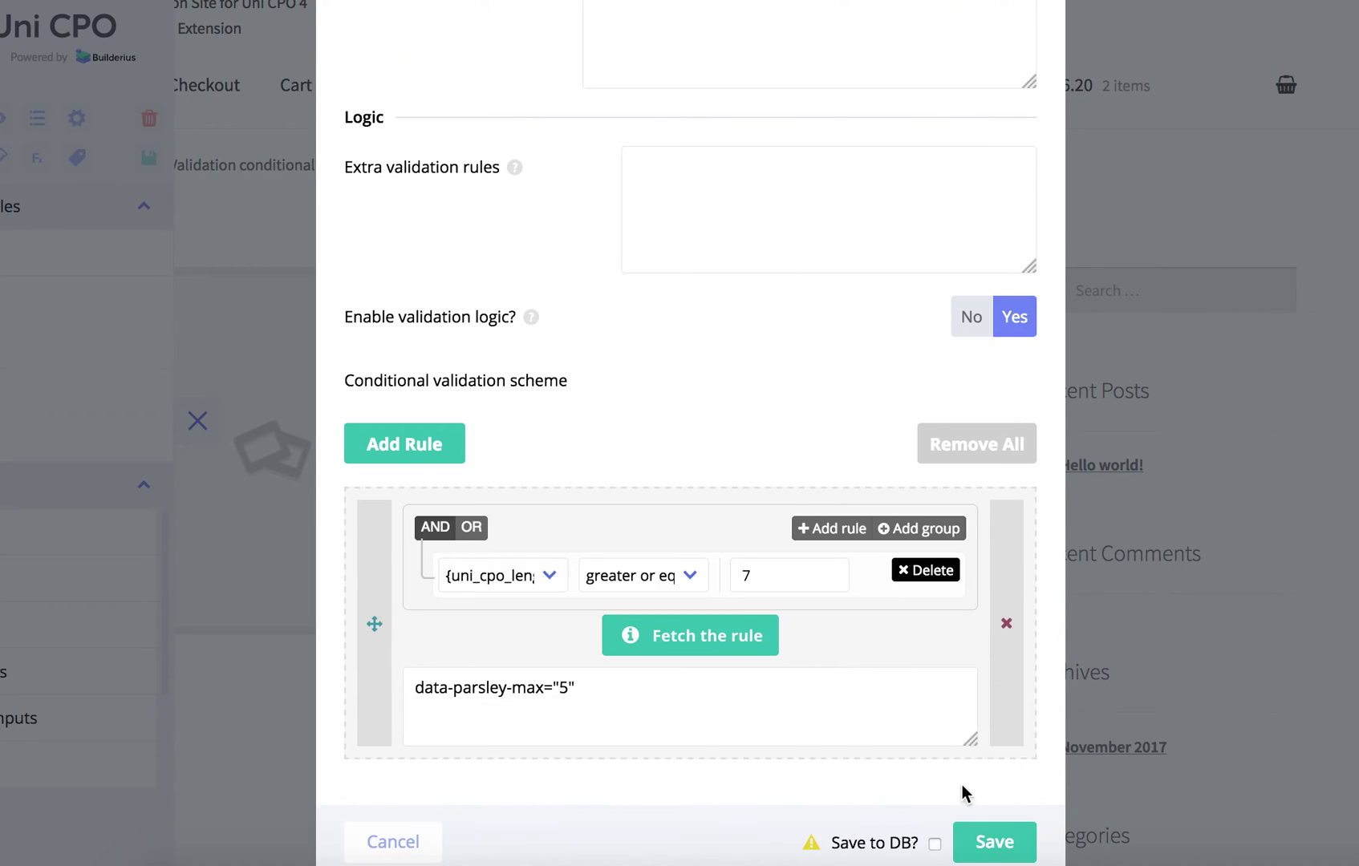
click(999, 843)
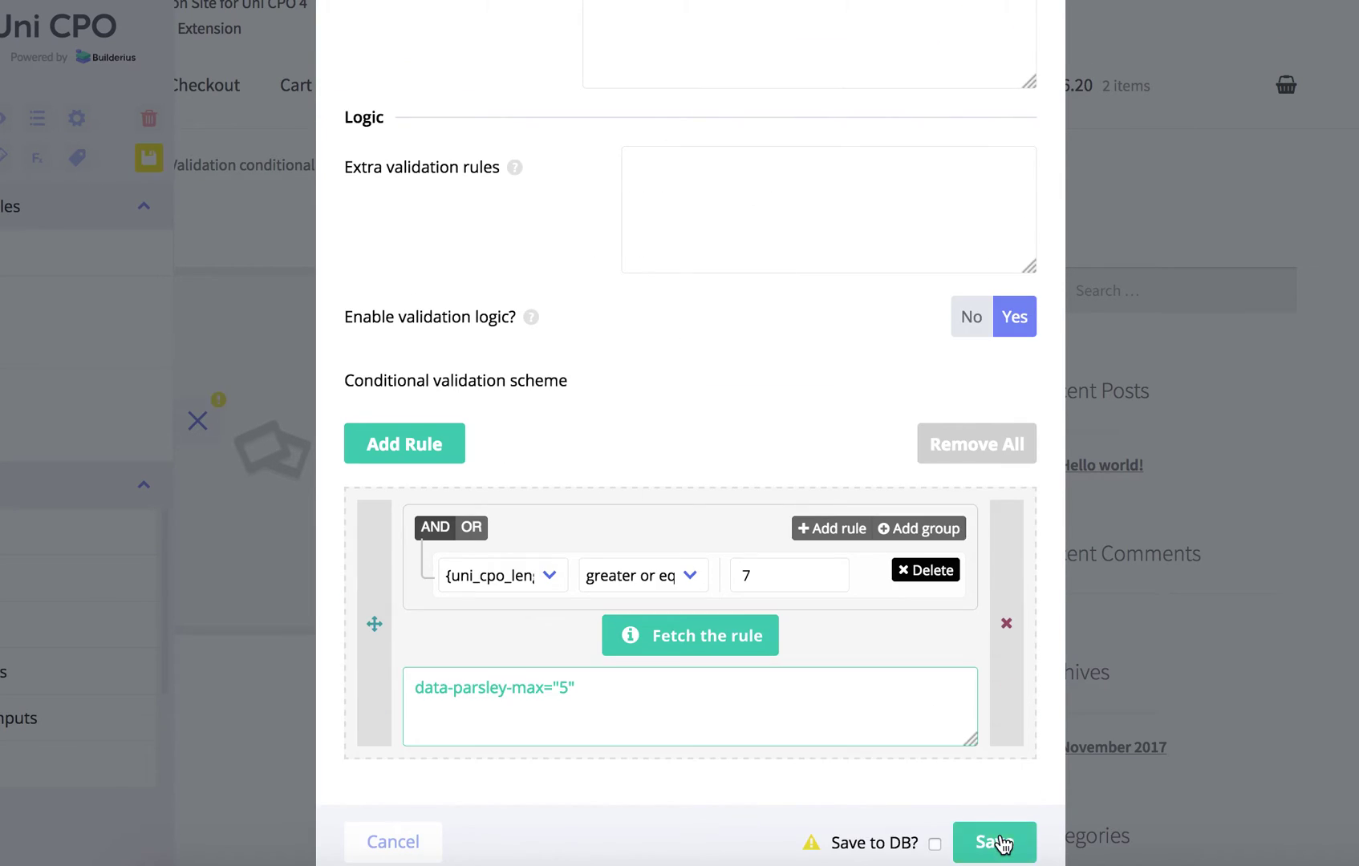
click(409, 844)
click(152, 159)
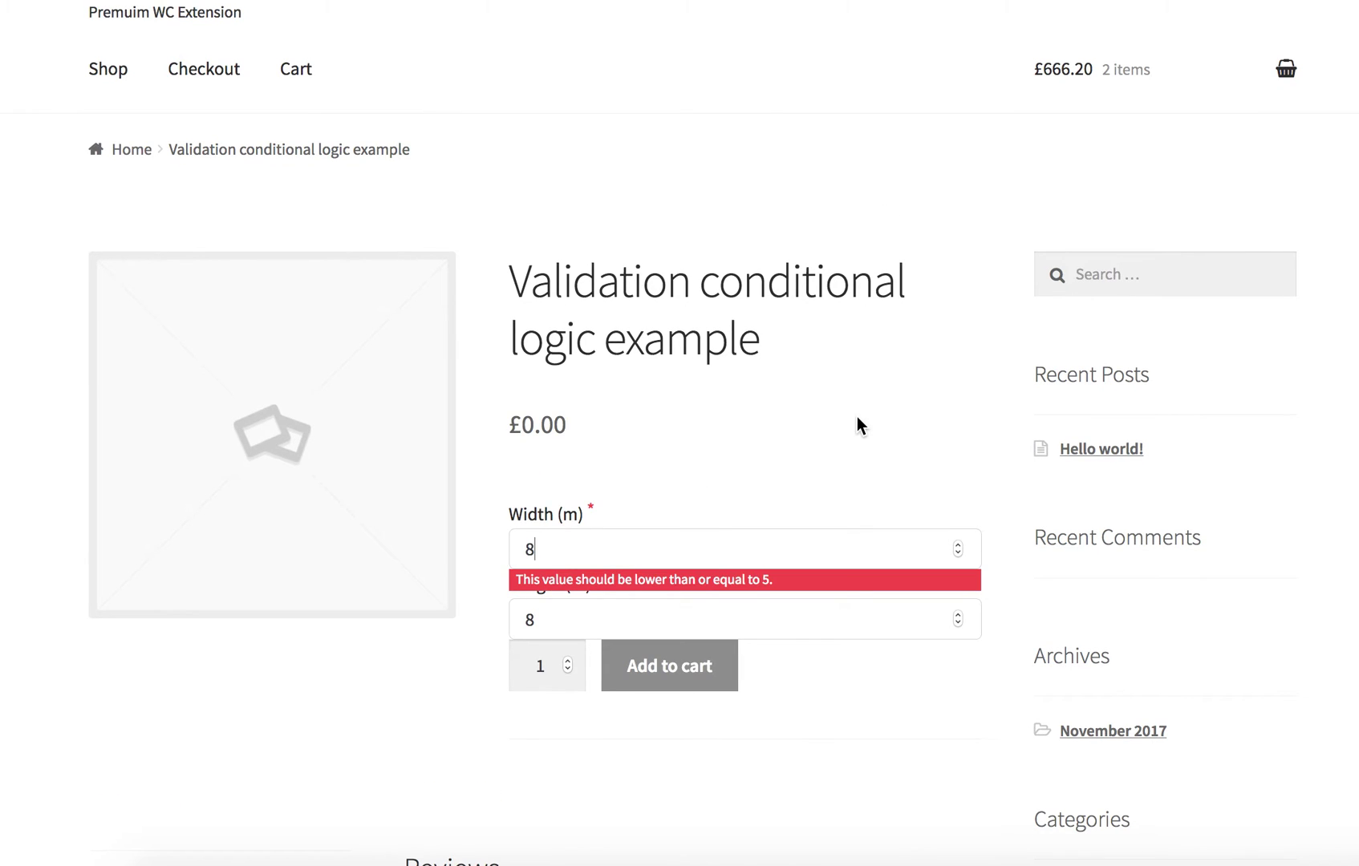
Step: Delete the 8 from Width so the "com'on, add smth here" message appears
click(538, 546)
drag(537, 546, 508, 553)
key(BackSpace)
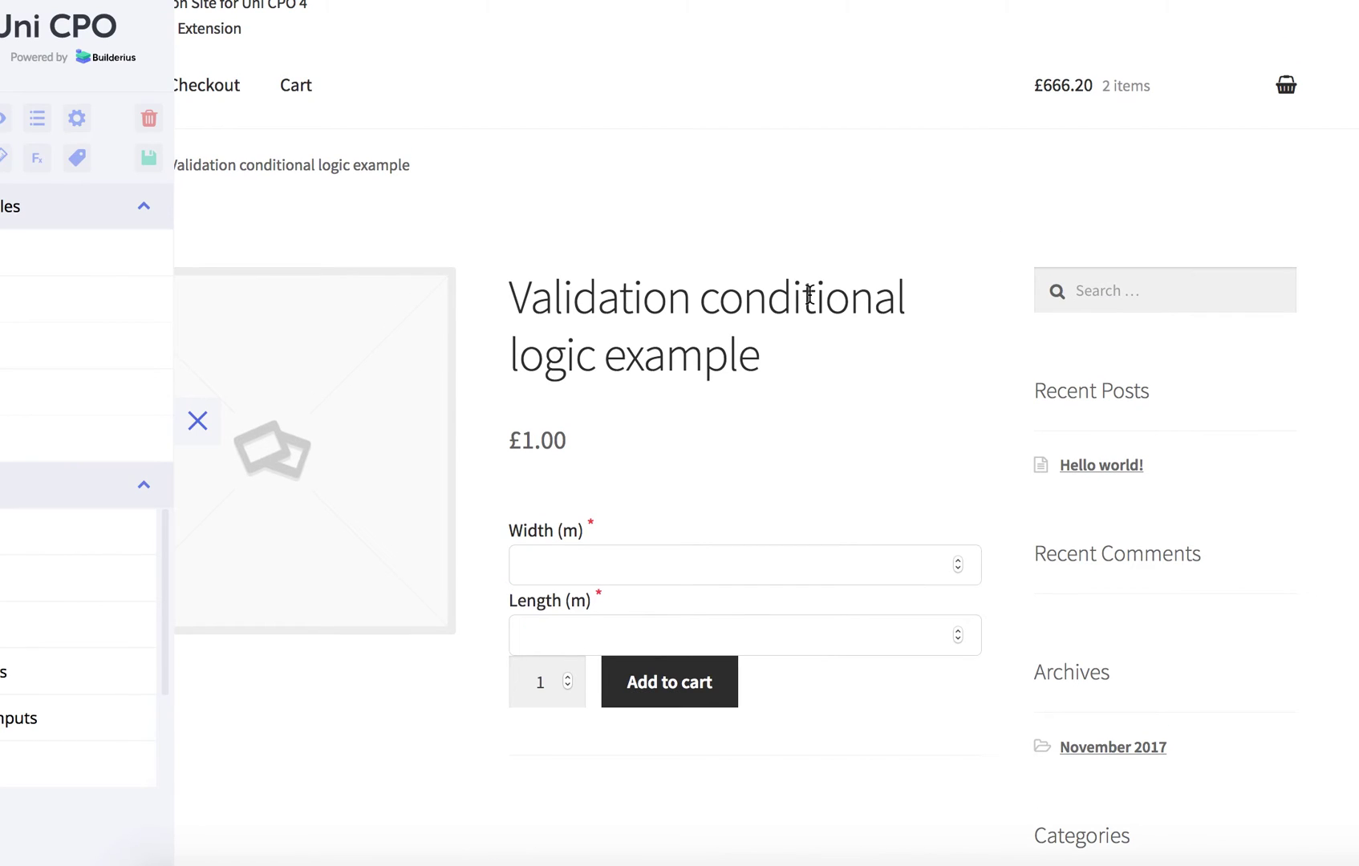
Step: Change the Width field's Type of field to String
click(922, 539)
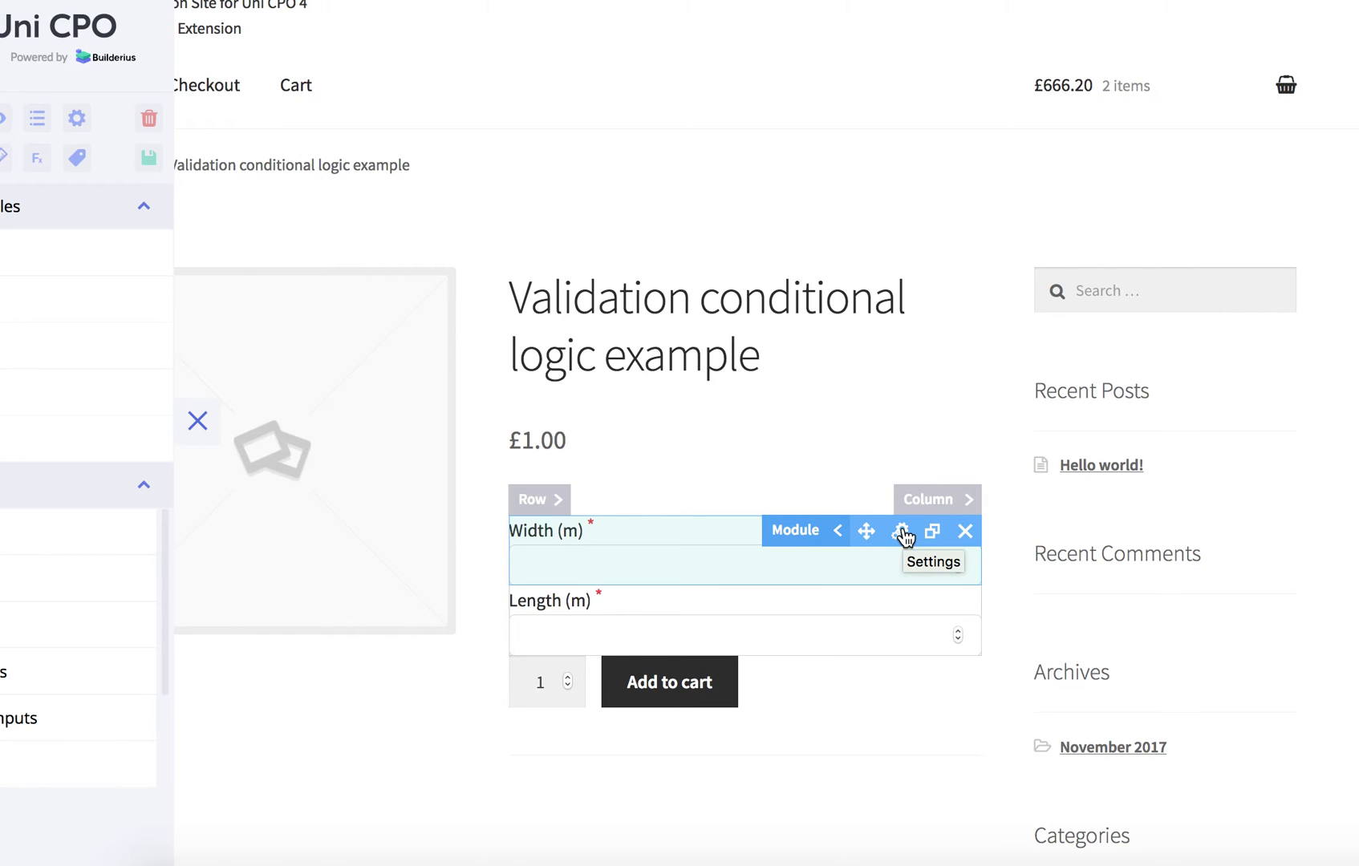
click(902, 533)
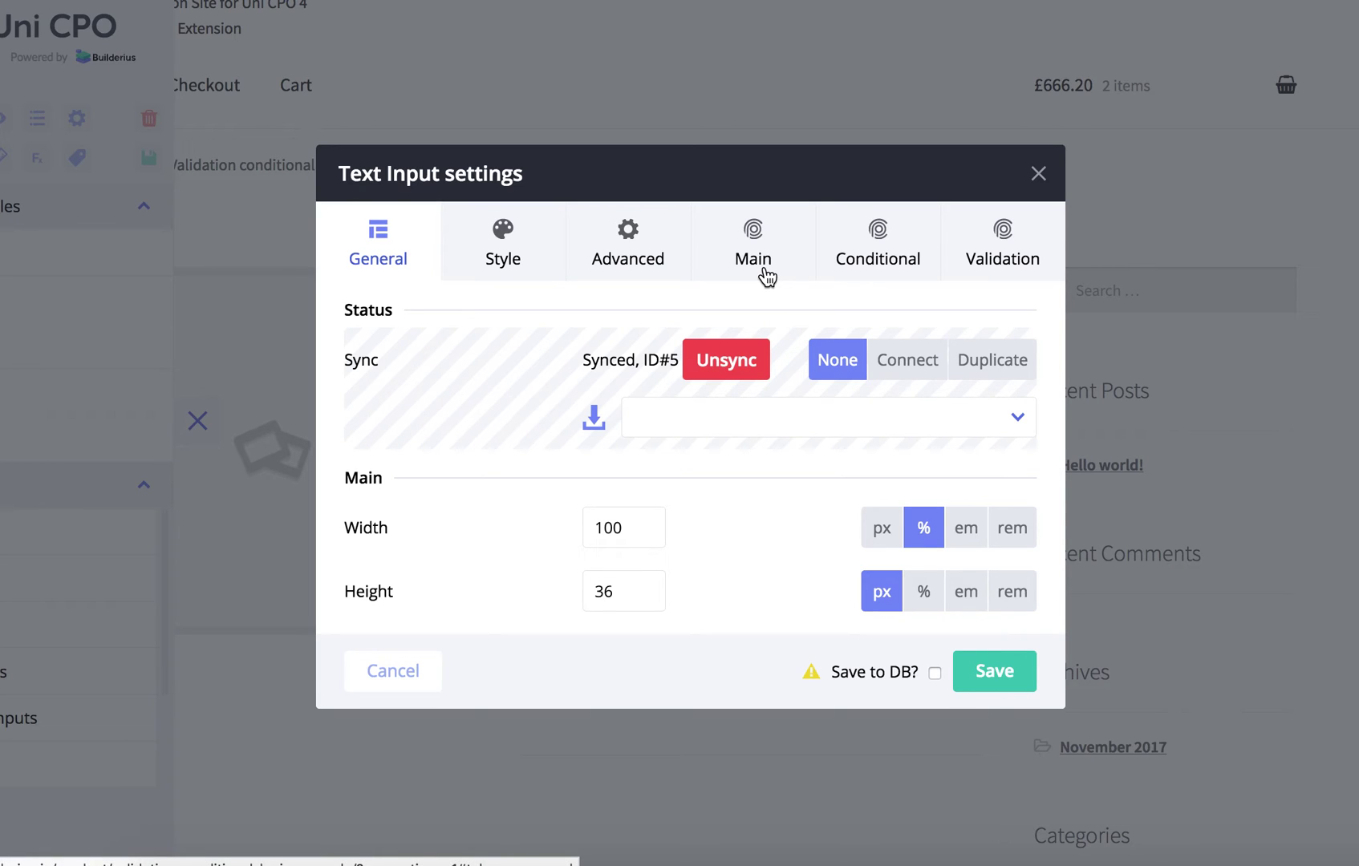
click(764, 265)
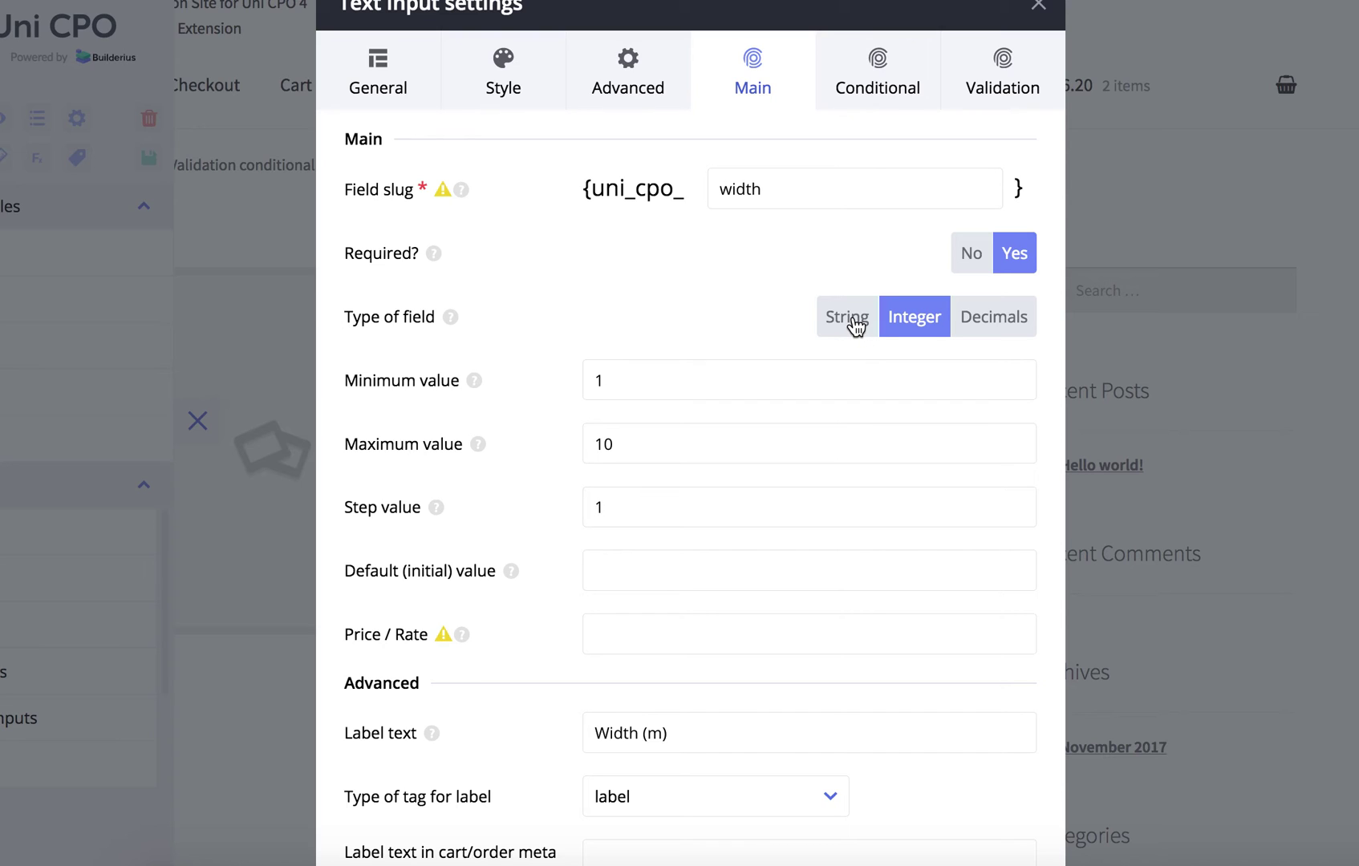
click(856, 325)
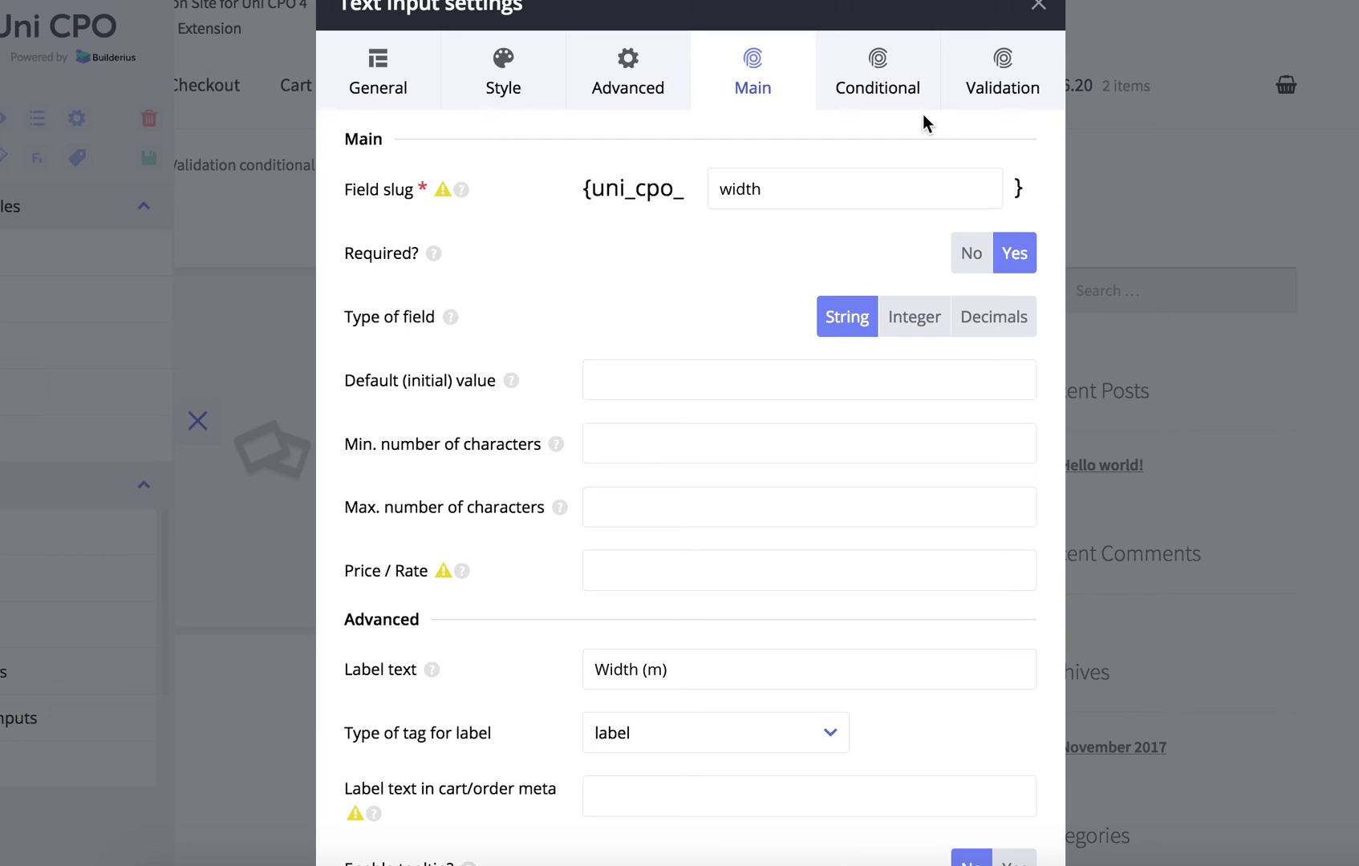
Step: Set Enable validation logic to No and remove the max-5 rule group
click(987, 91)
scroll(745, 425, down, 4)
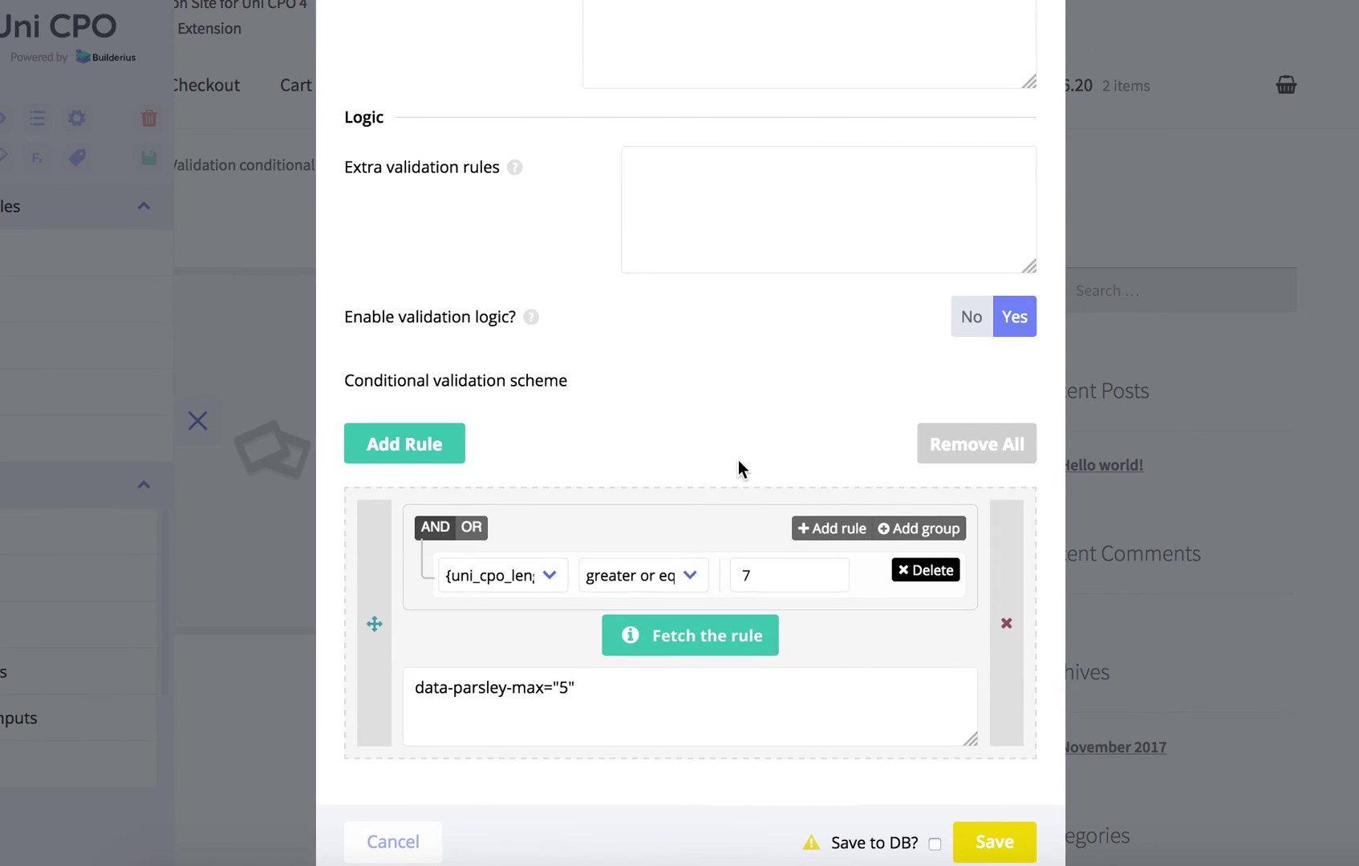
click(967, 317)
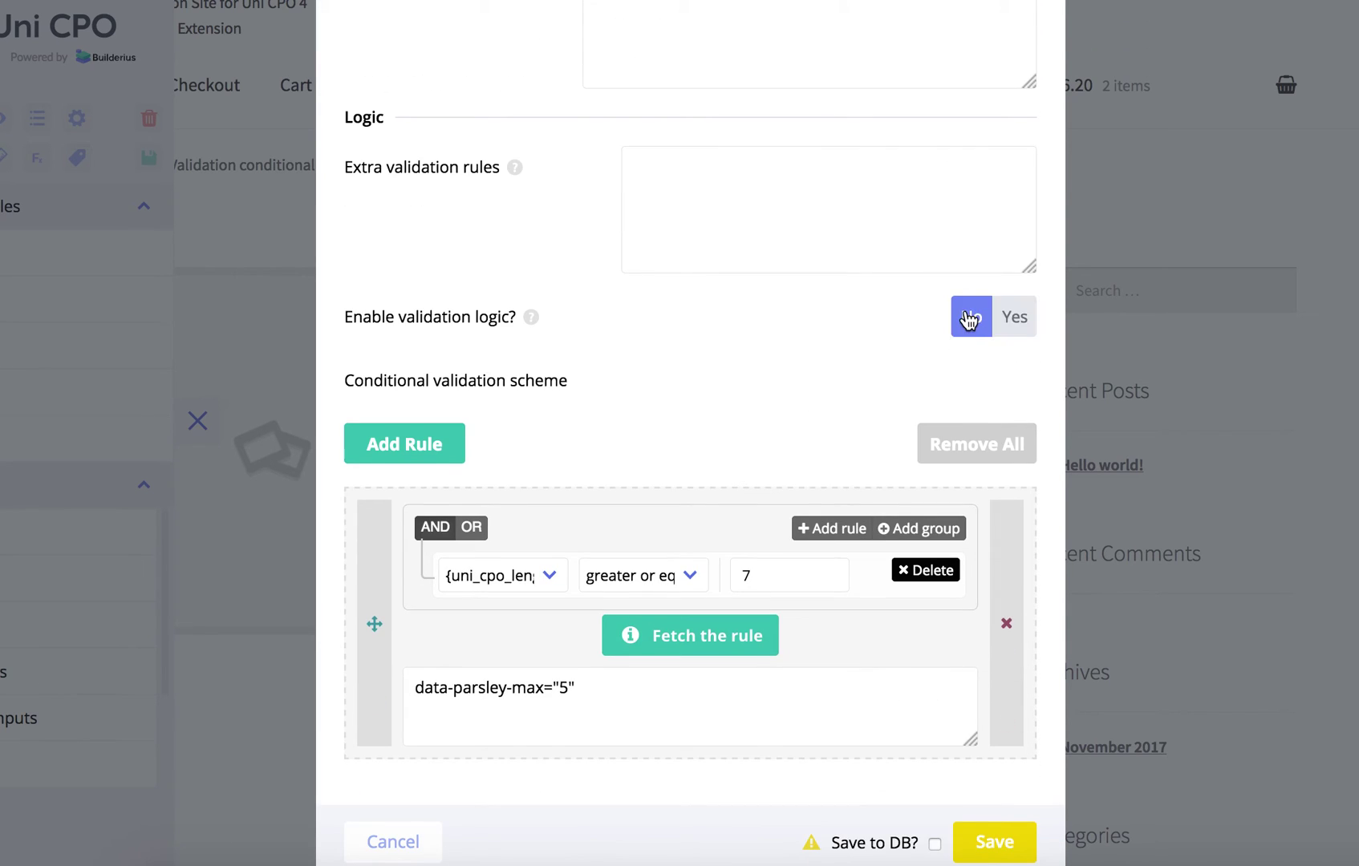
click(1003, 615)
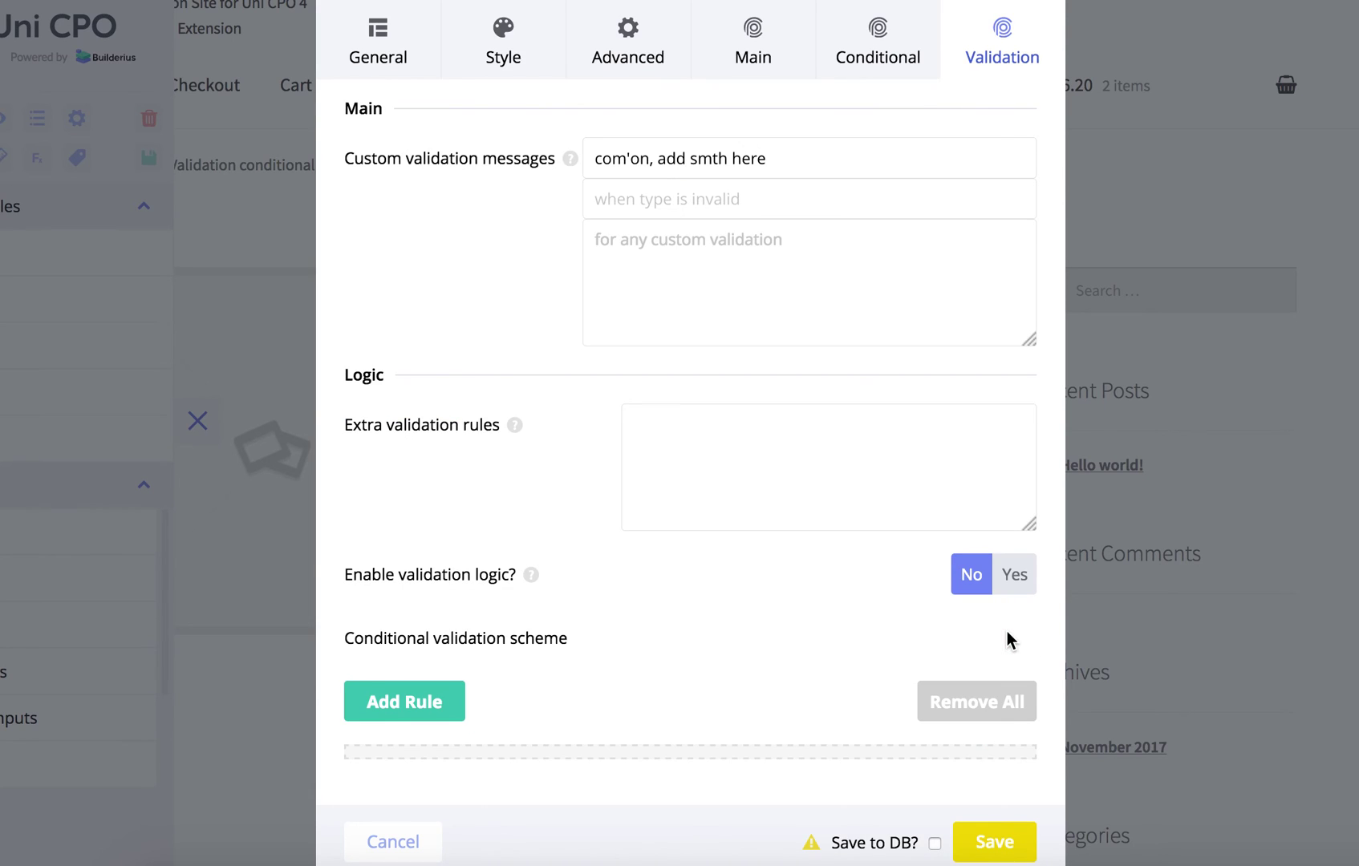
scroll(812, 523, up, 1)
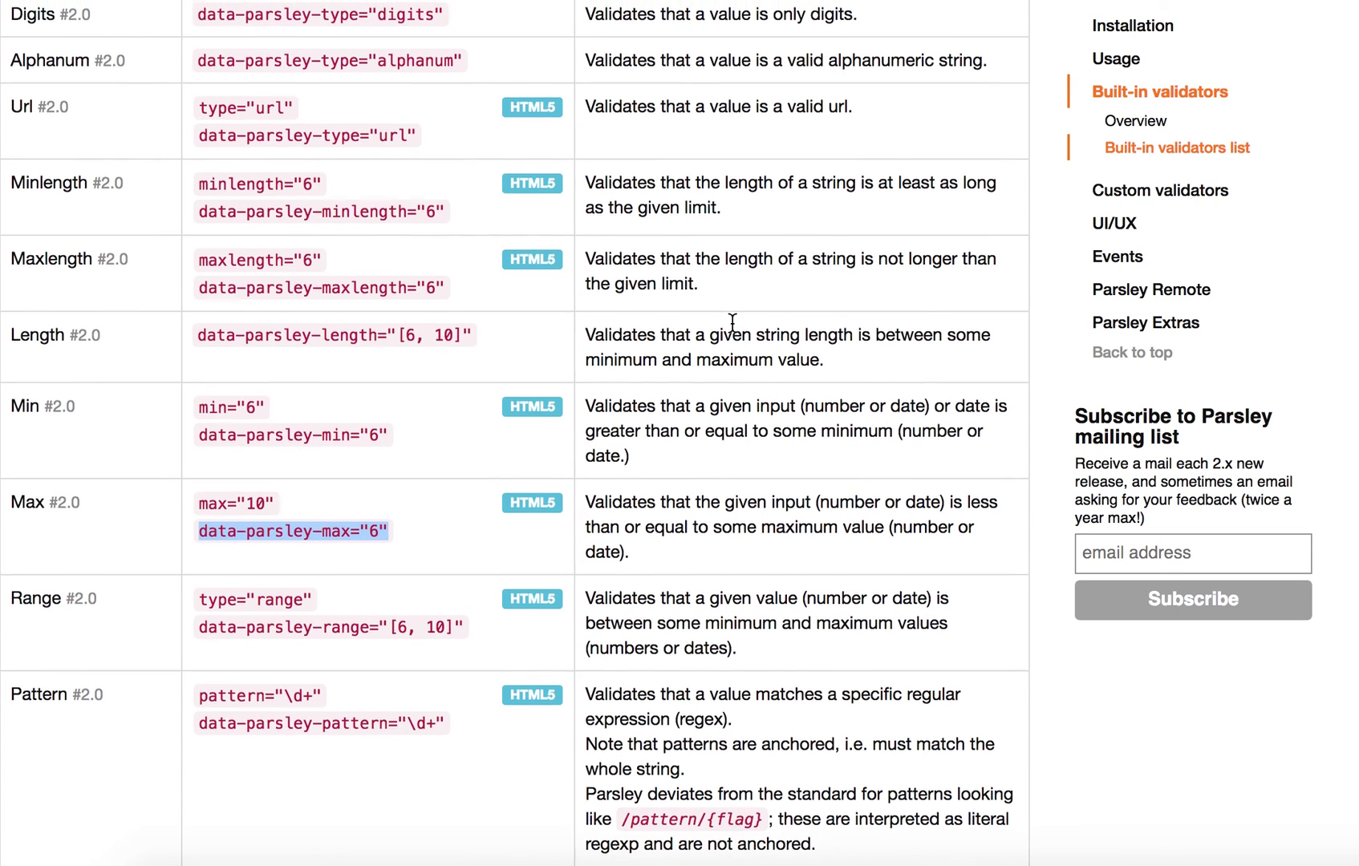
Step: Copy data-parsley-type="email" from Parsley's Email row into Width's Extra validation rules
scroll(733, 321, up, 3)
scroll(733, 321, up, 6)
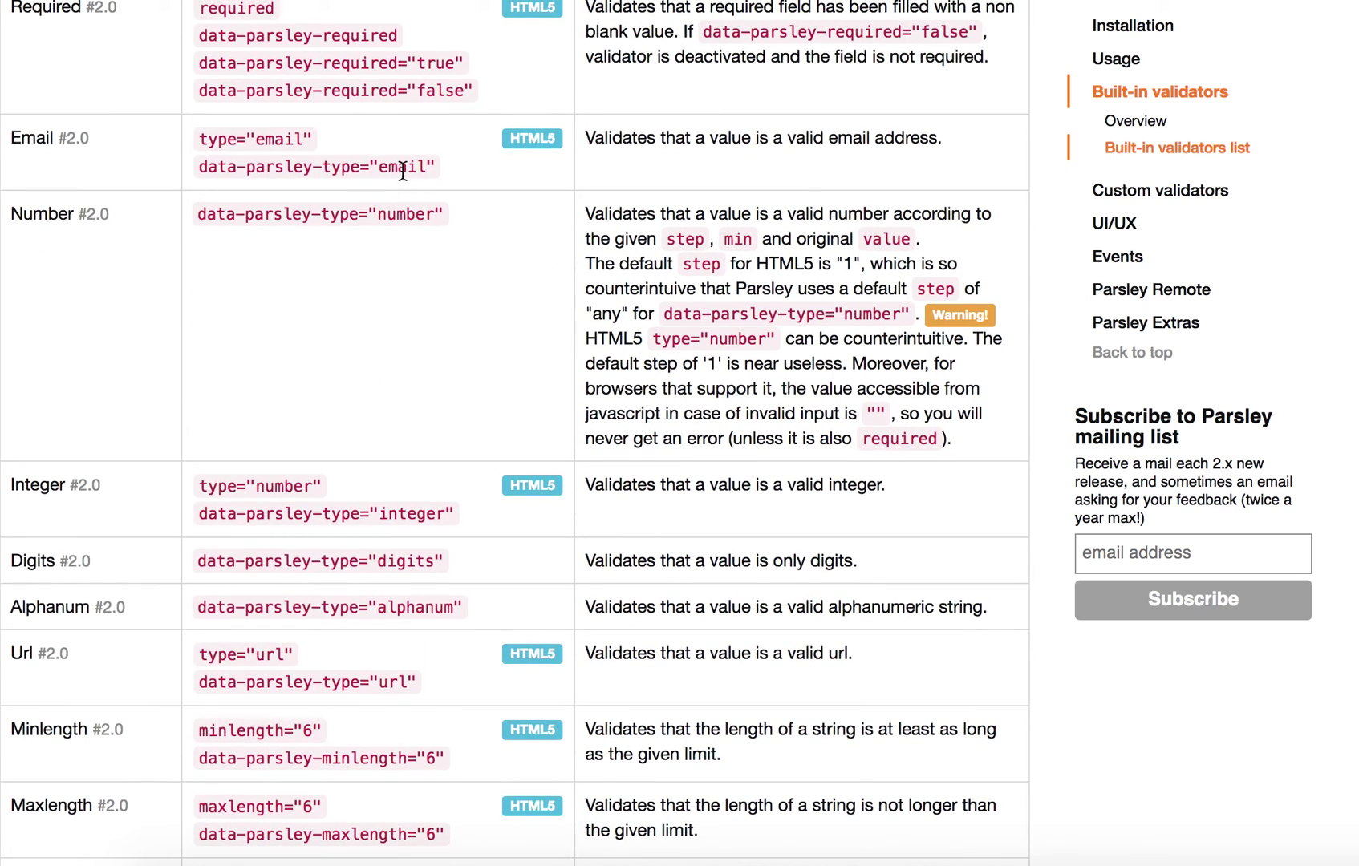
drag(437, 168, 204, 171)
key(super+c)
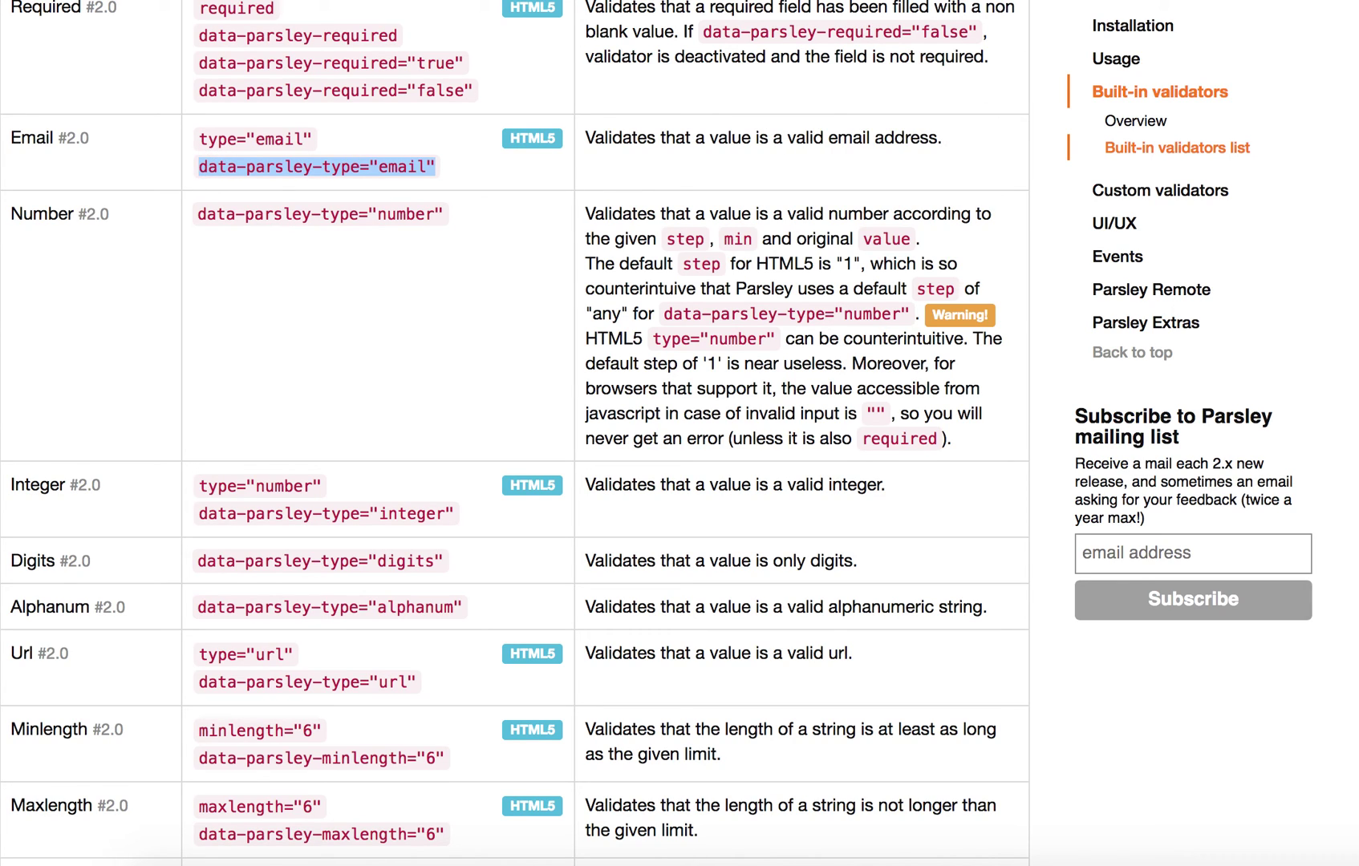
key(super+Tab)
key(super+v)
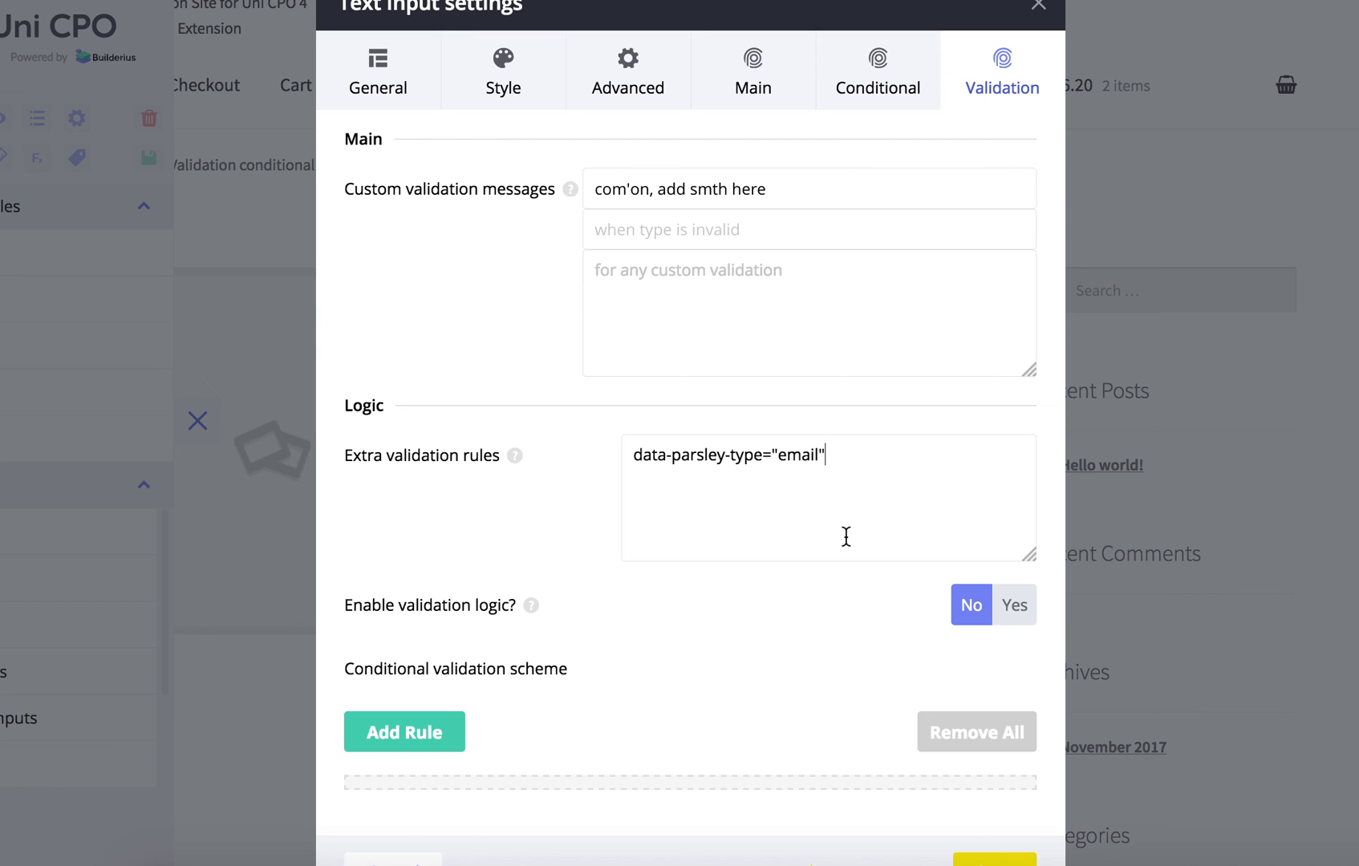
Step: Save the Width field's settings with the email validation rule, then save the product's builder content
scroll(880, 649, down, 1)
click(989, 848)
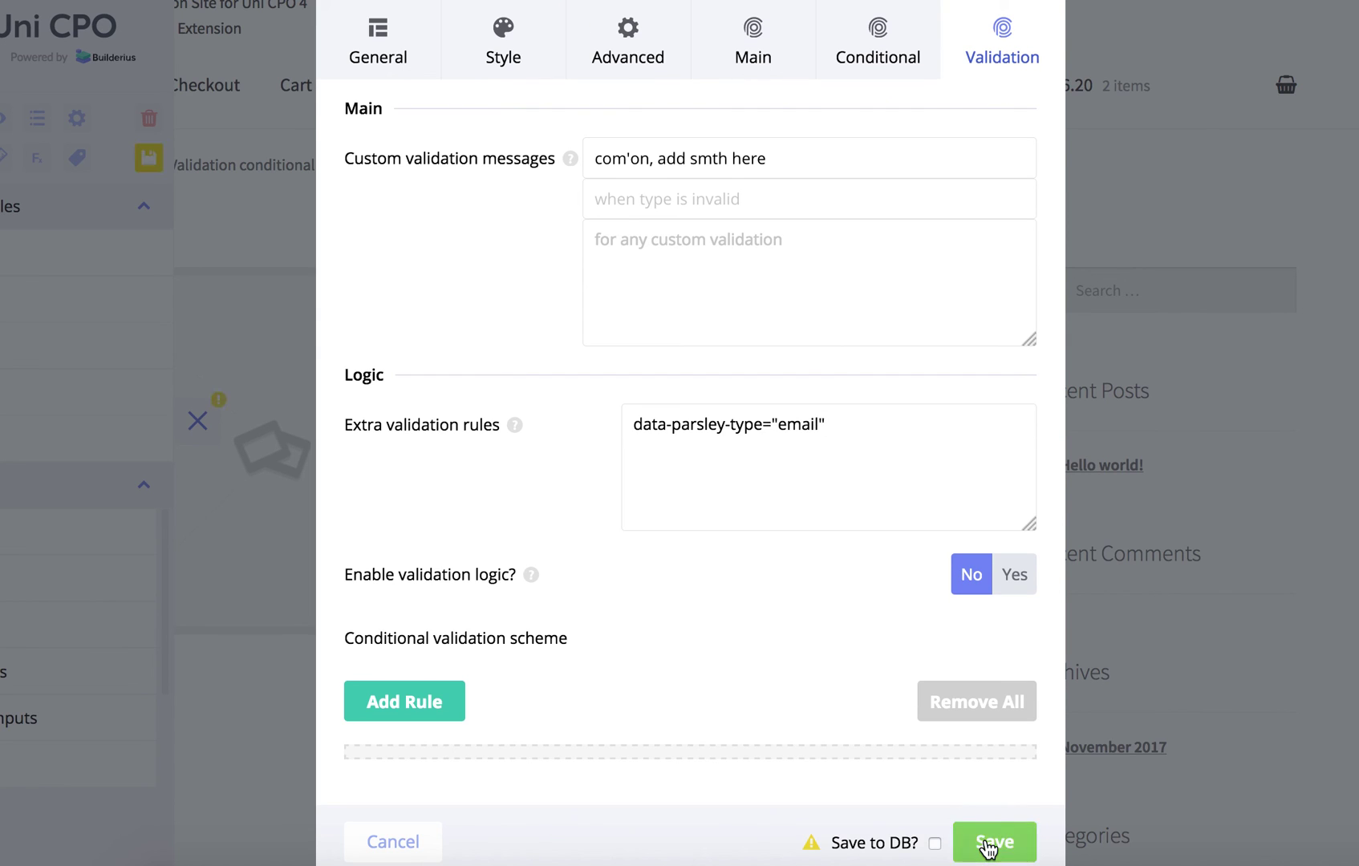
click(393, 842)
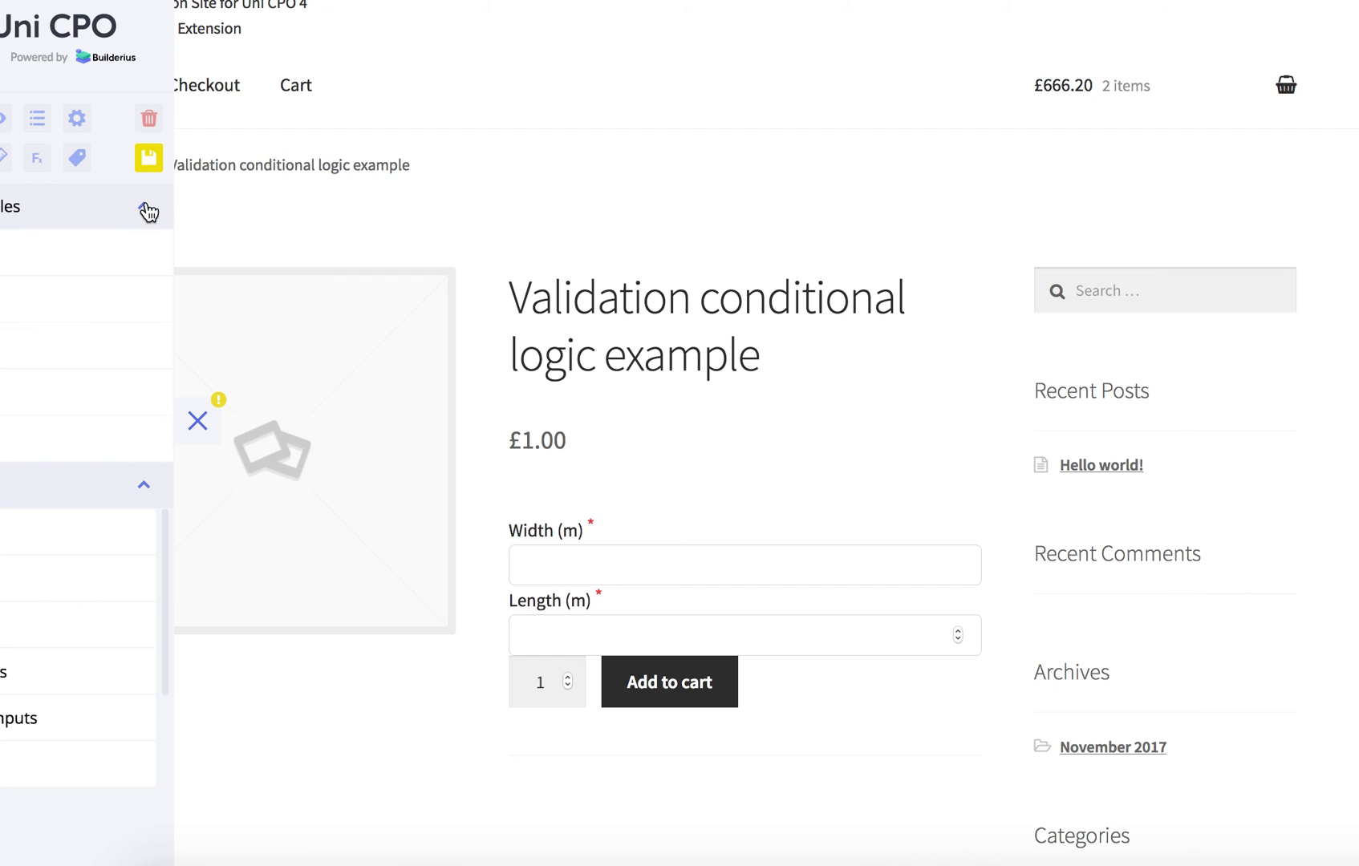
click(149, 158)
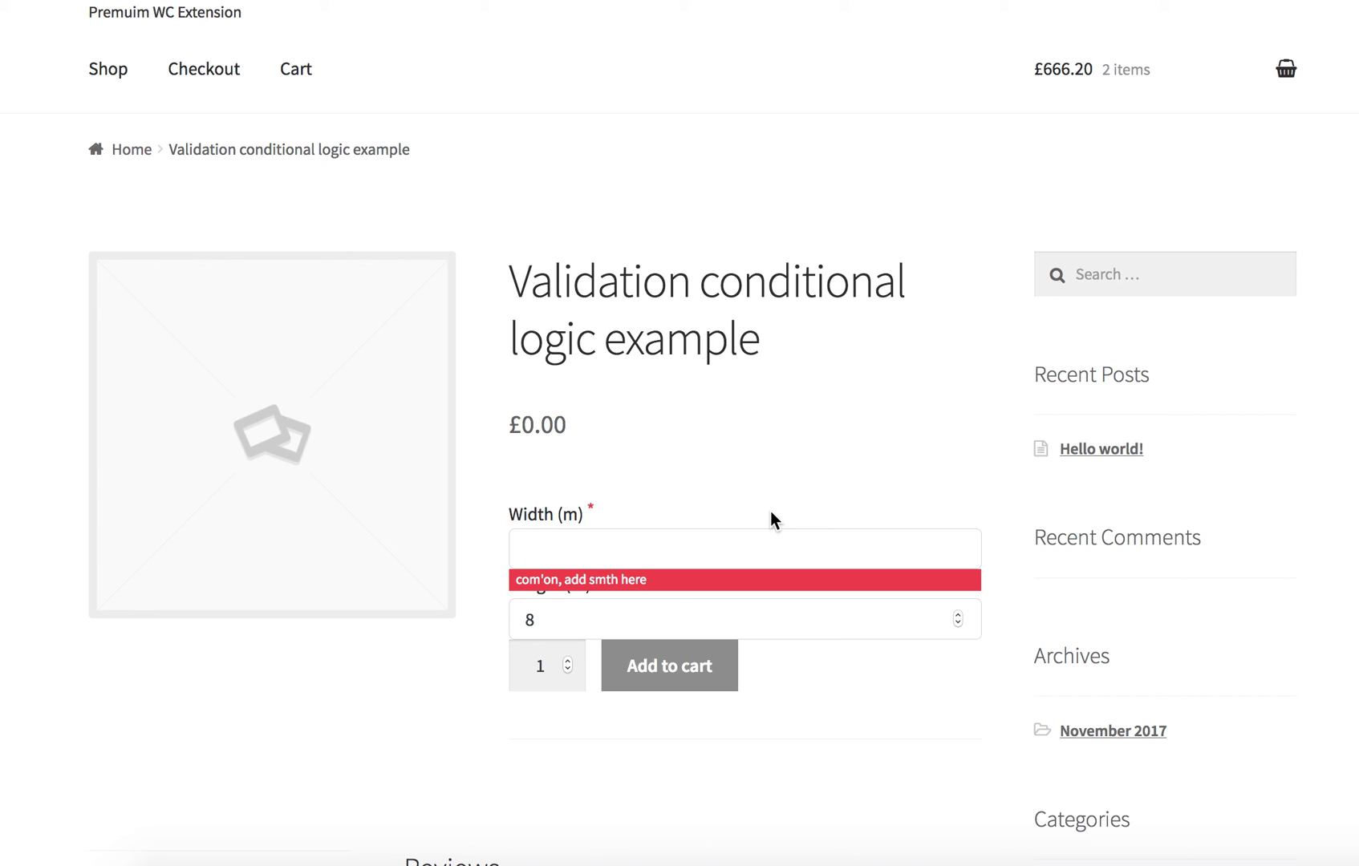
text(test)
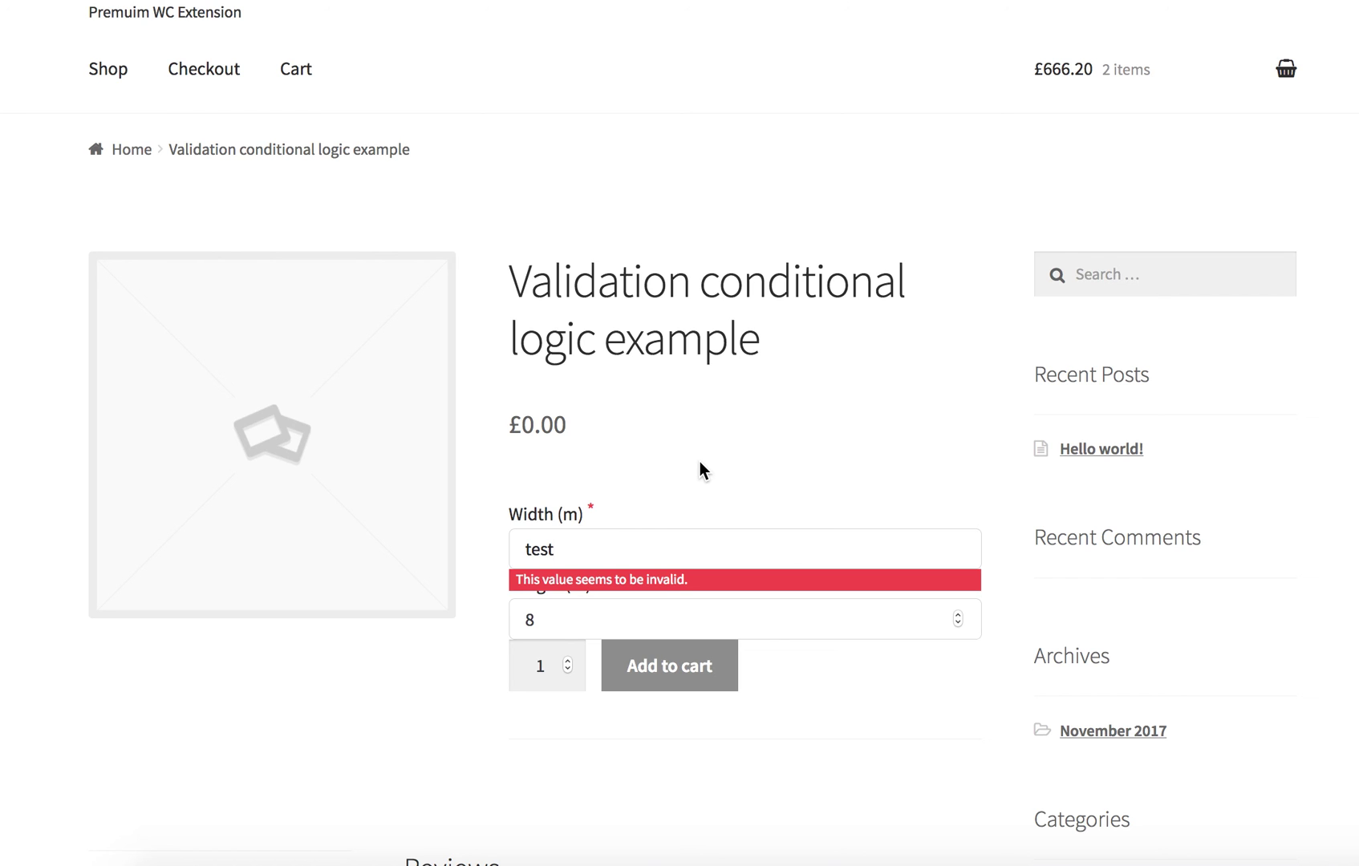
text(@test.com)
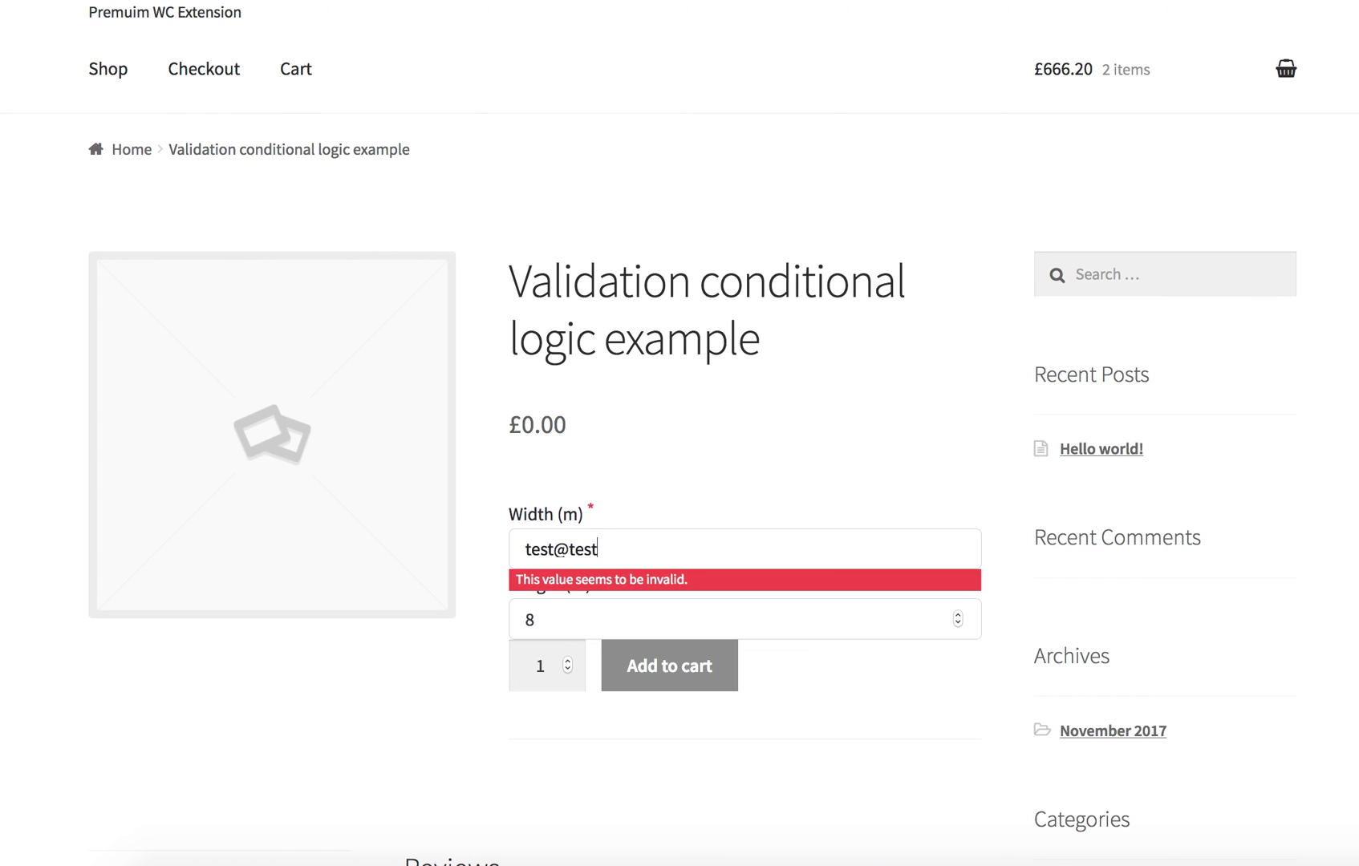